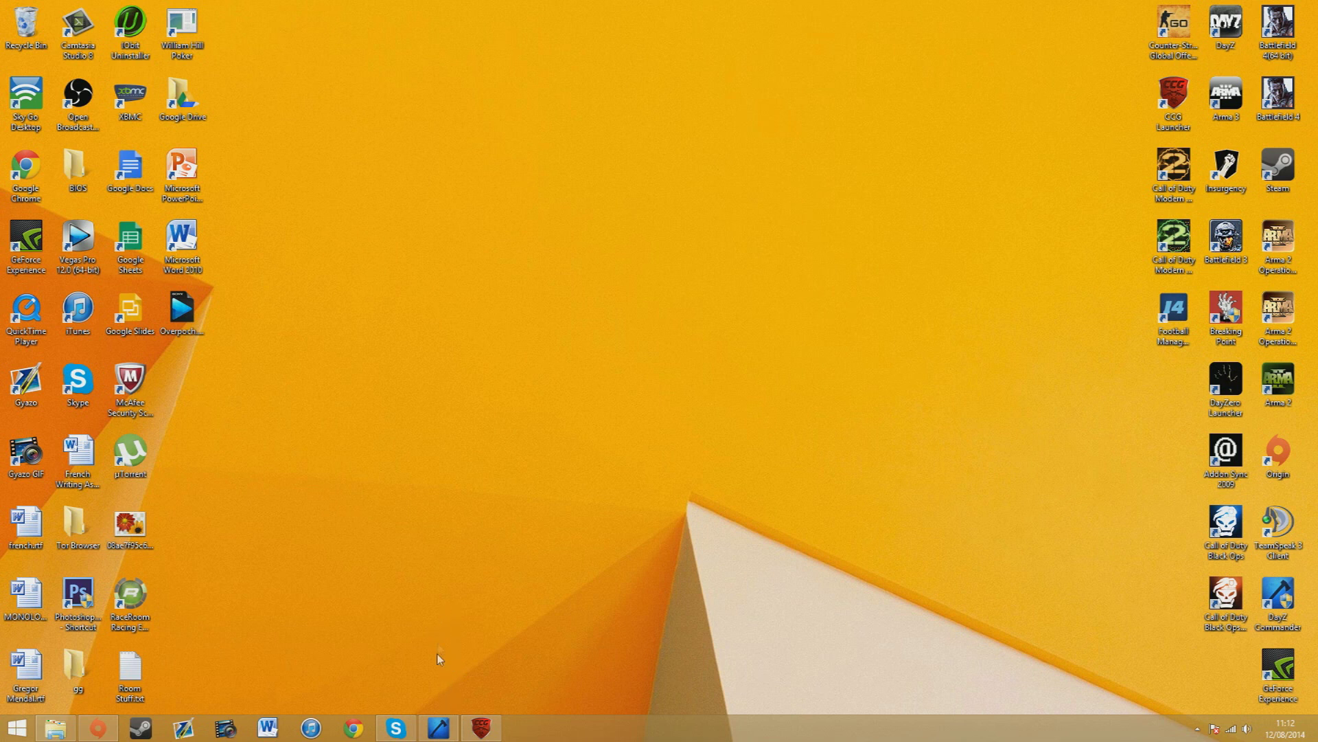
Bring up DayZ Commander's install/update panel to confirm DayZ Taviana 2.0 is up to date
left_click(441, 729)
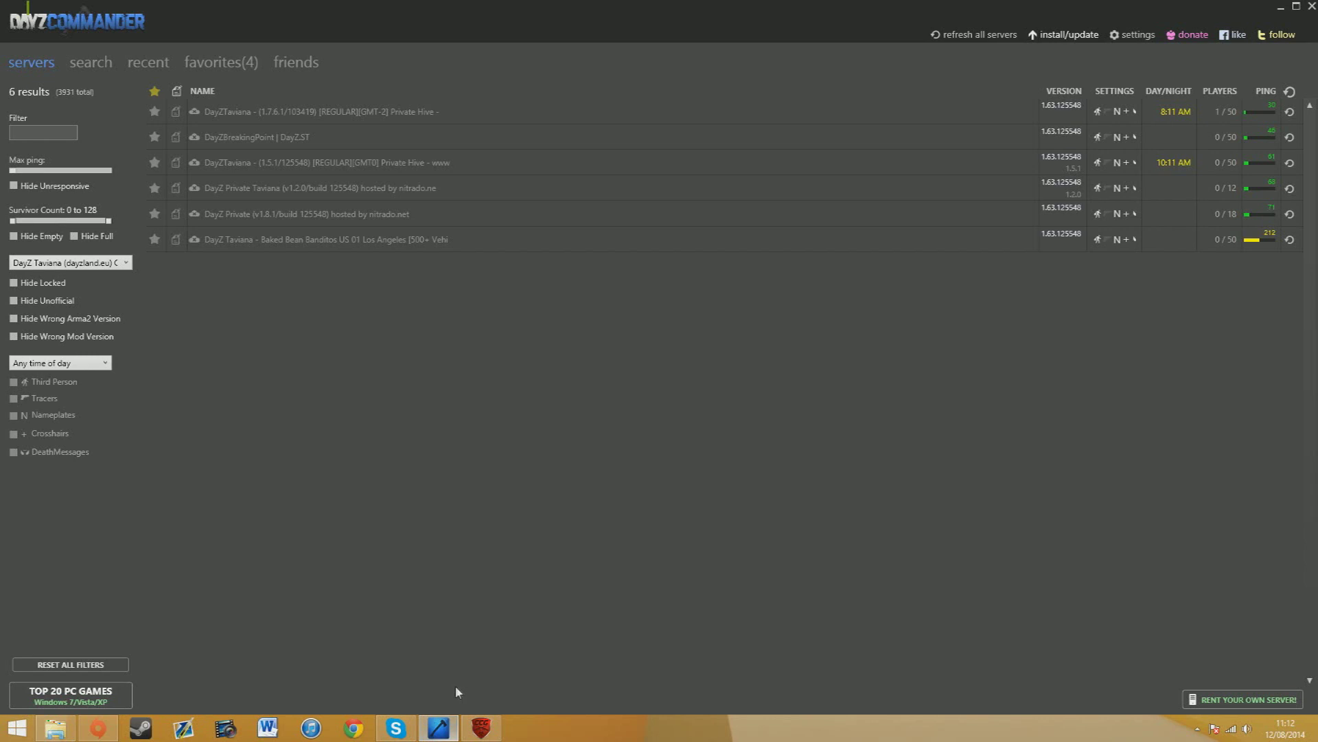
left_click(1072, 35)
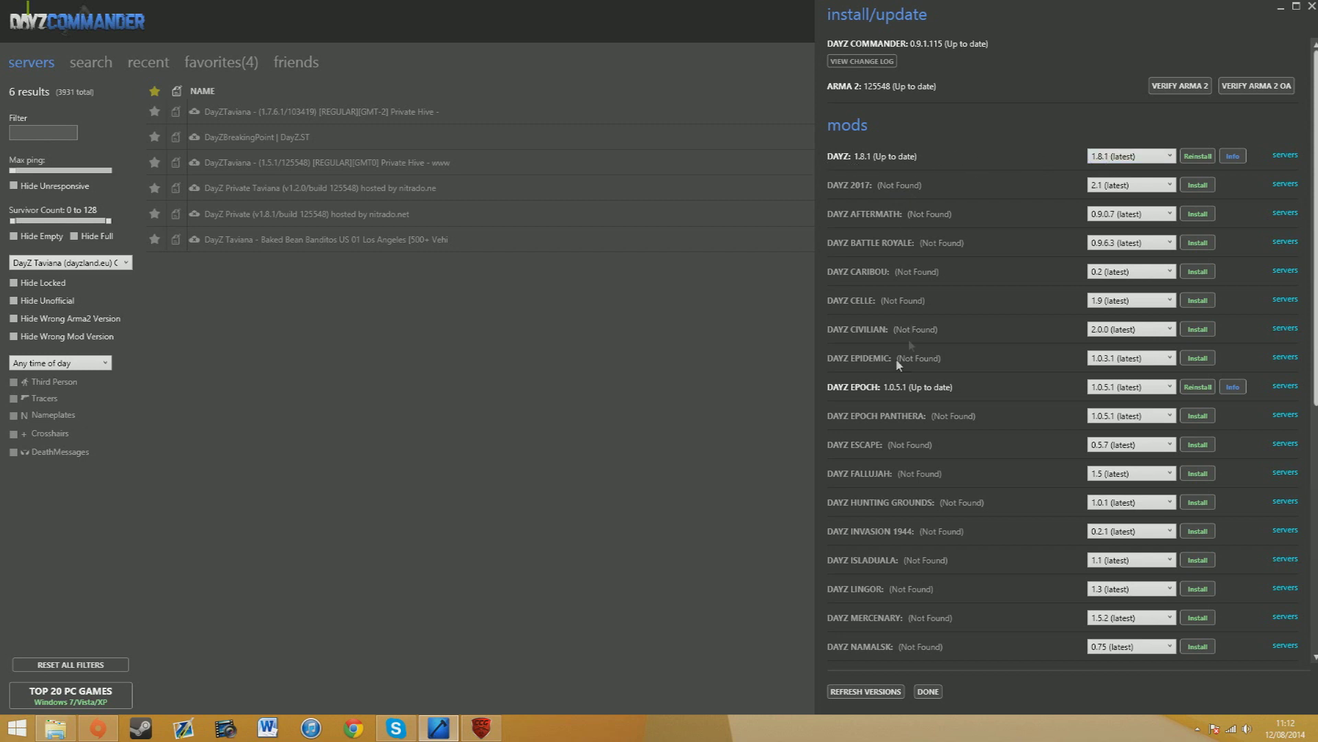
scroll(893, 387, "down", 1)
scroll(893, 387, "down", 3)
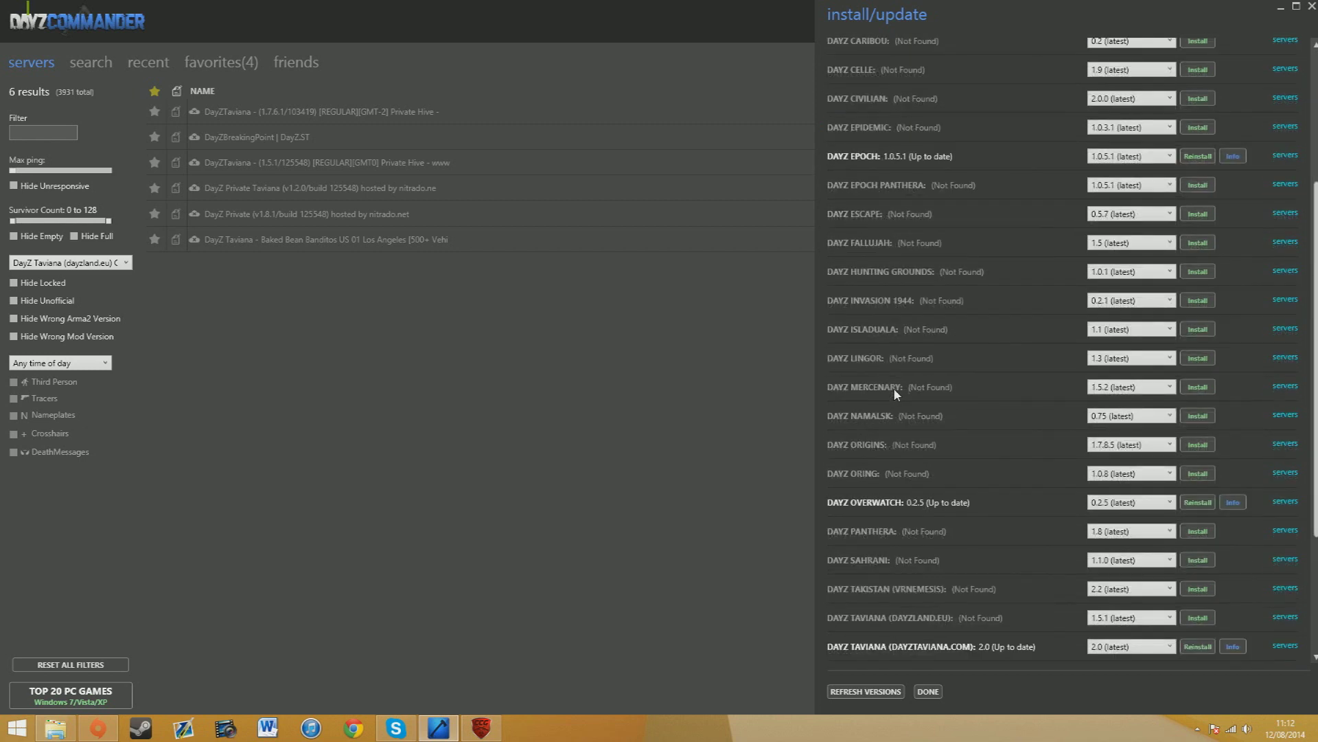
scroll(943, 508, "down", 2)
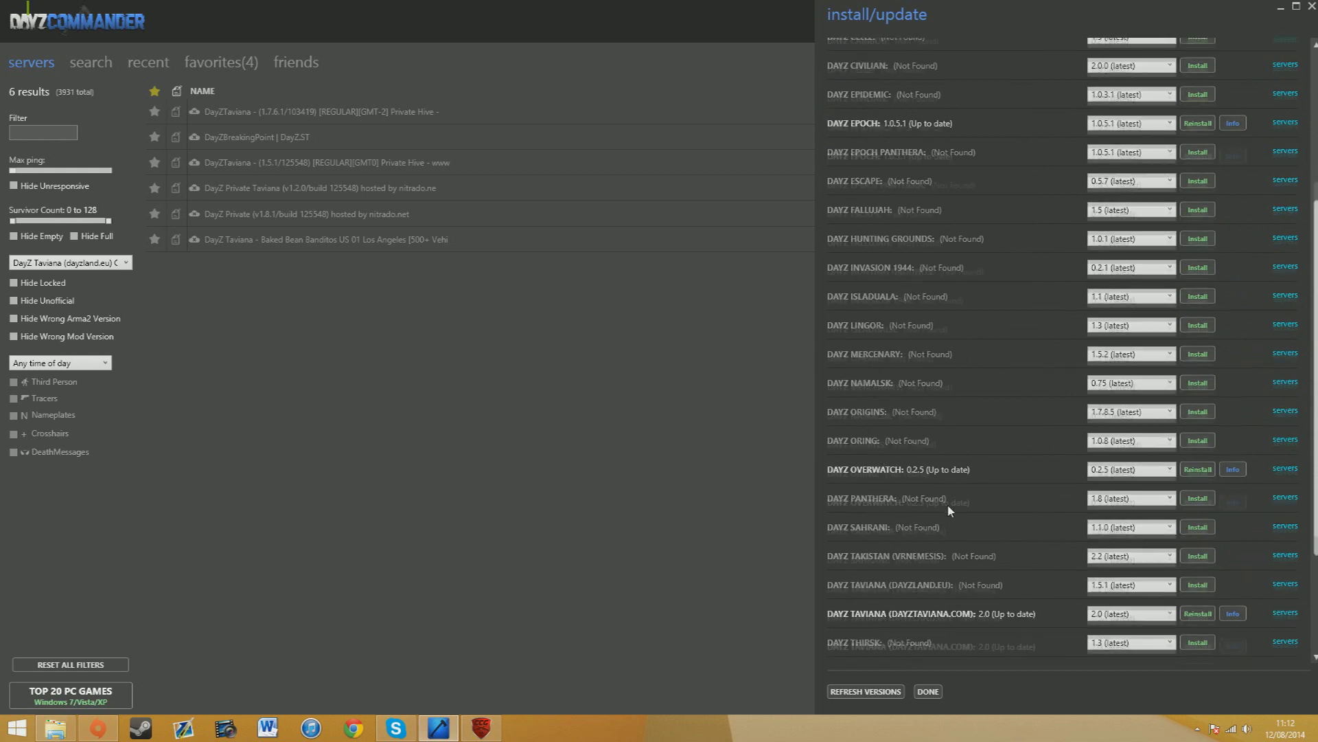
scroll(939, 511, "down", 1)
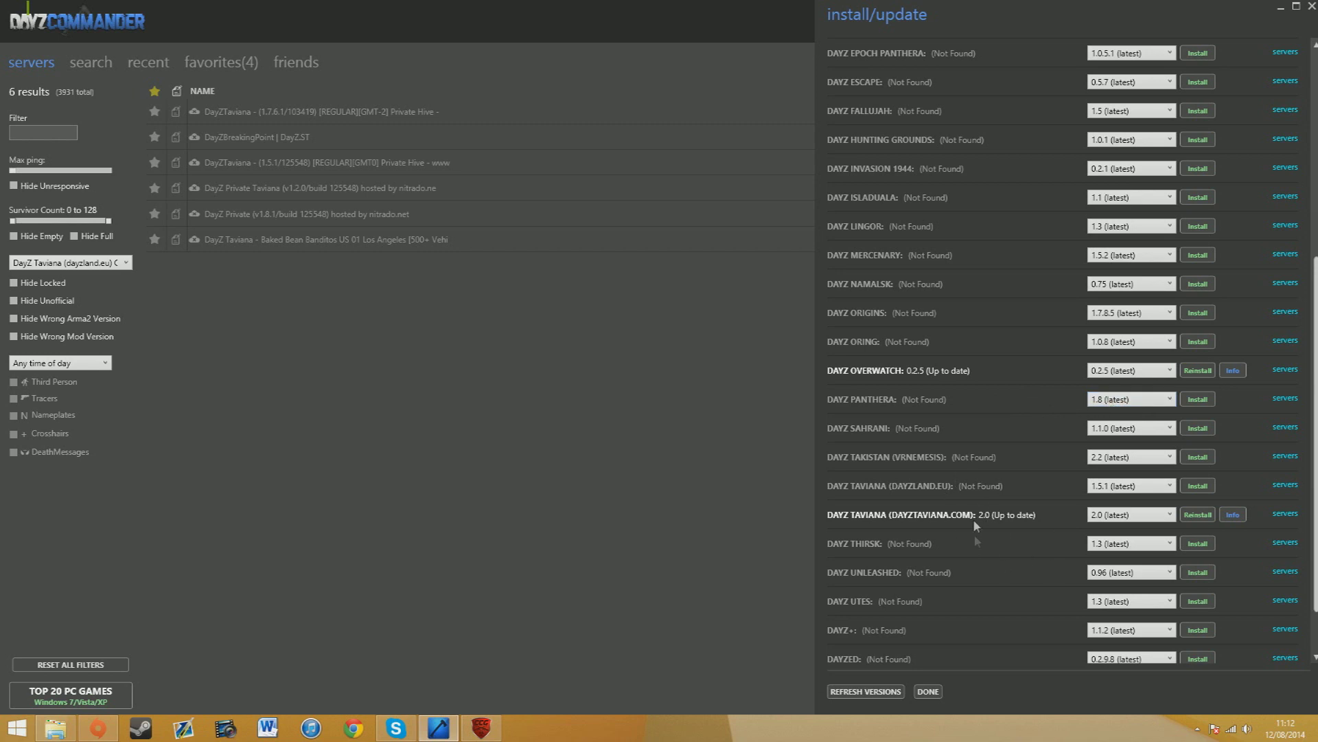
Leave the mod overview for settings and select the Additional Launch Parameters text
left_click(936, 692)
left_click(1133, 37)
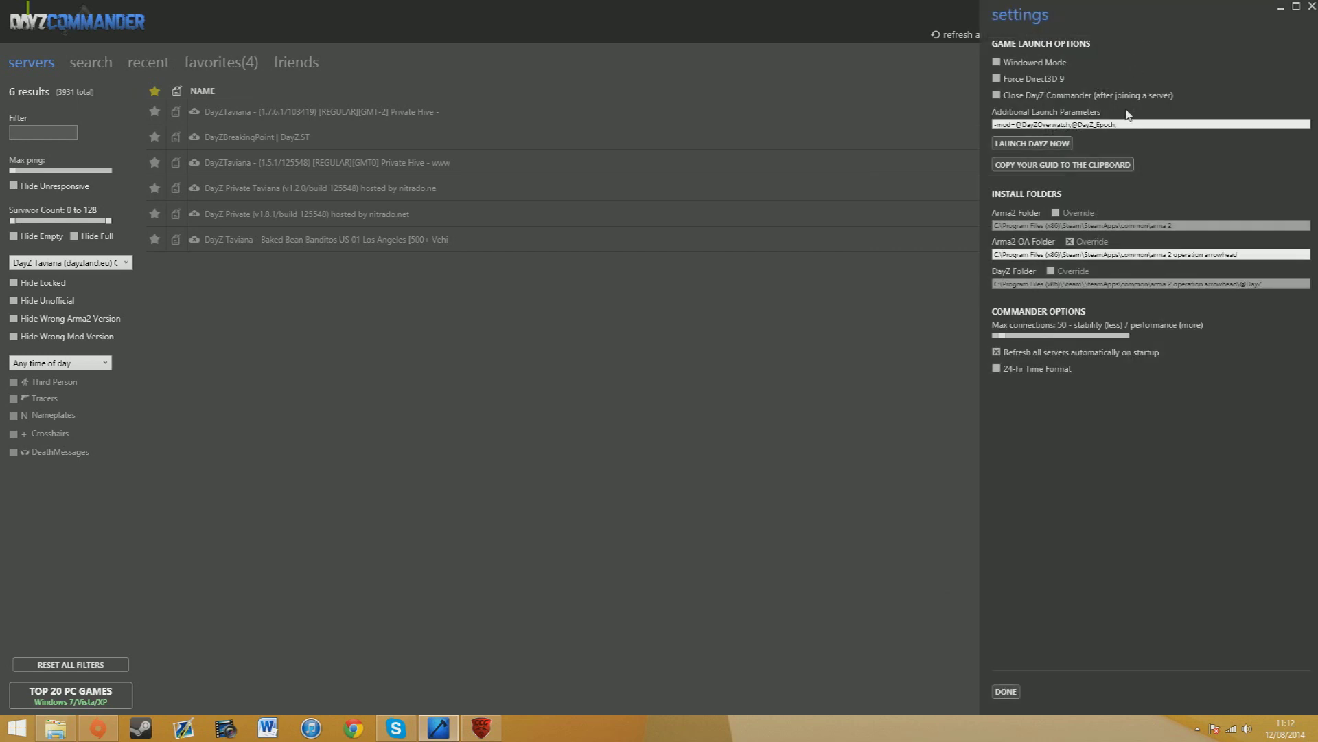
mouse_move(1130, 123)
left_mouse_down()
mouse_move(988, 144)
mouse_move(1121, 129)
left_mouse_up()
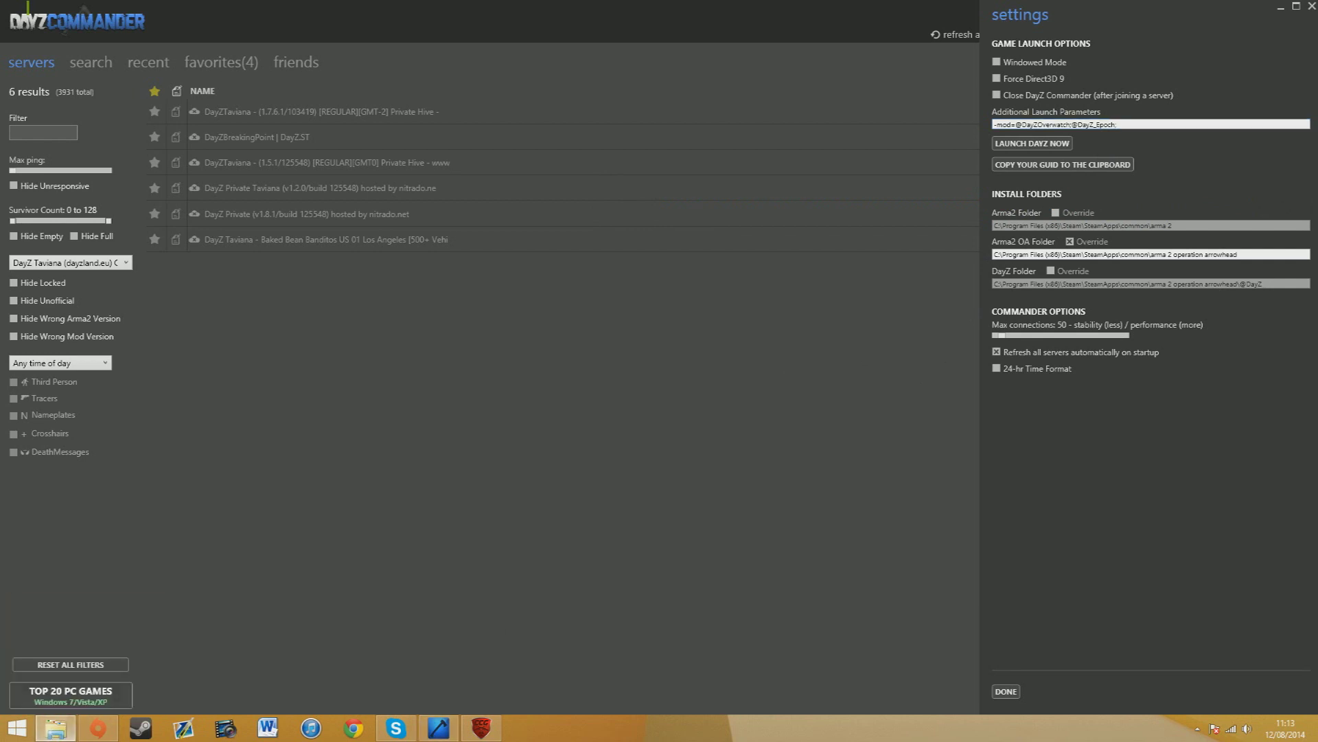
Browse to C:\Program Files (x86)\Steam\SteamApps\common\arma 2 operation arrowhead in File Explorer
left_click(57, 729)
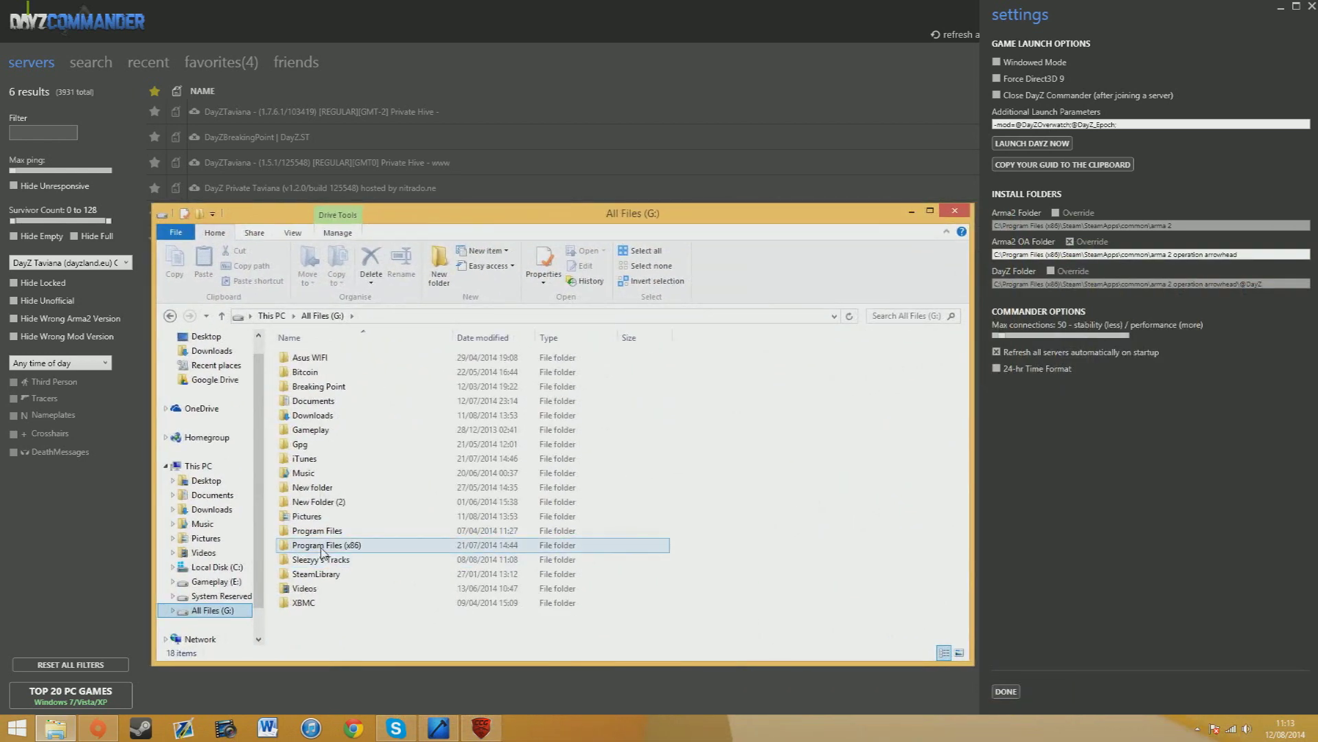
double_click(326, 545)
scroll(340, 453, "down", 10)
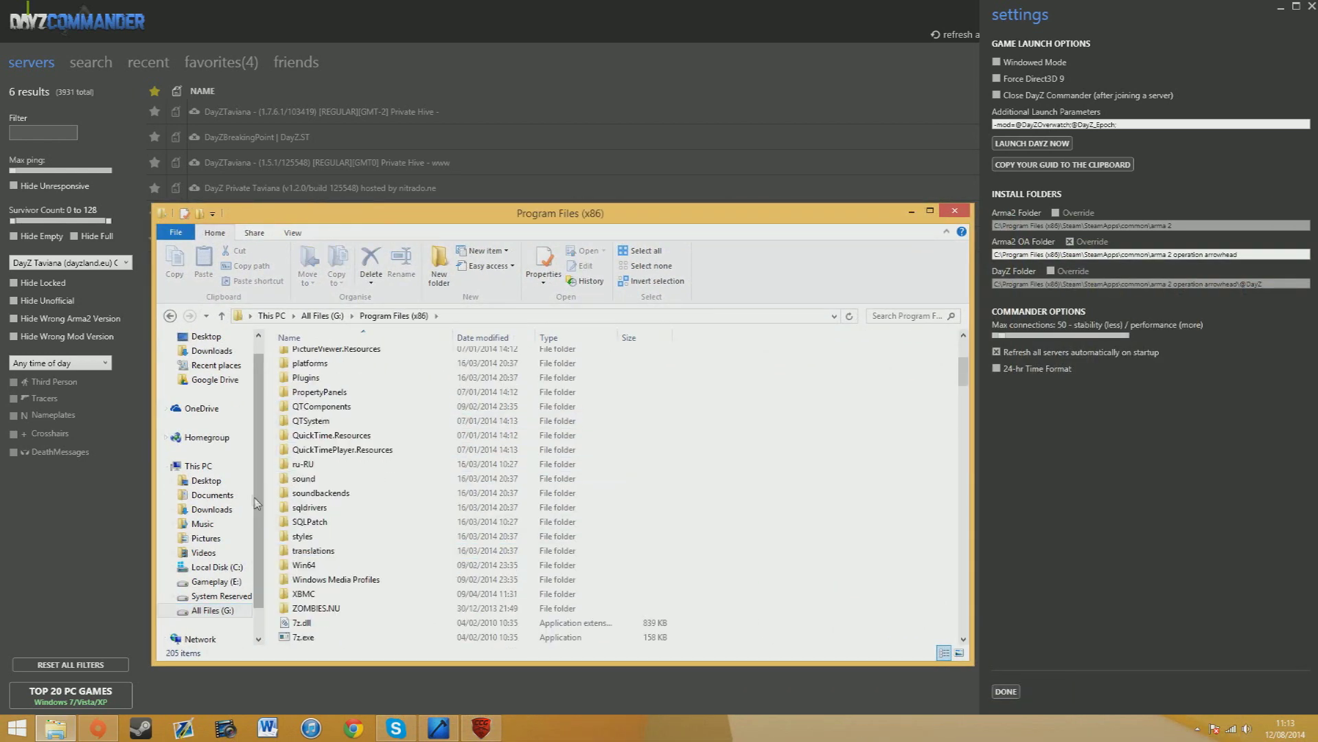
left_click(199, 465)
double_click(332, 471)
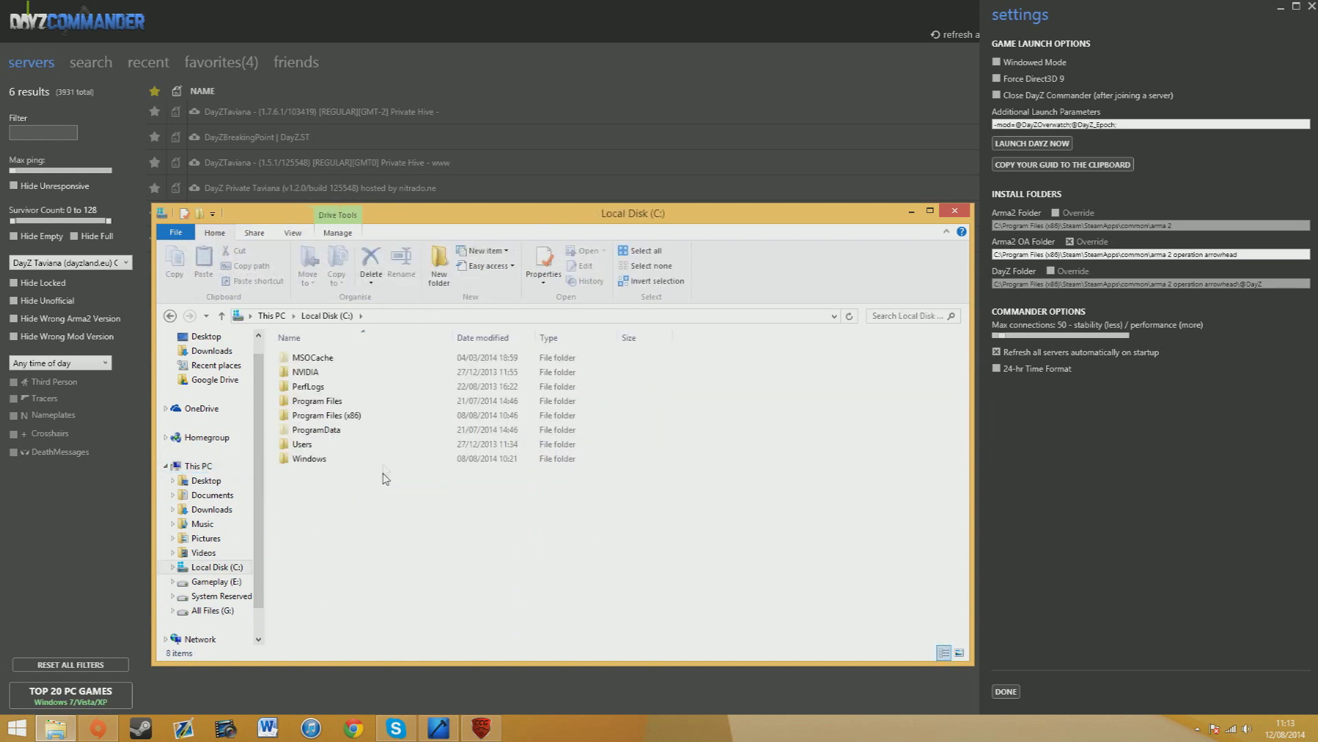
double_click(373, 415)
scroll(359, 577, "down", 5)
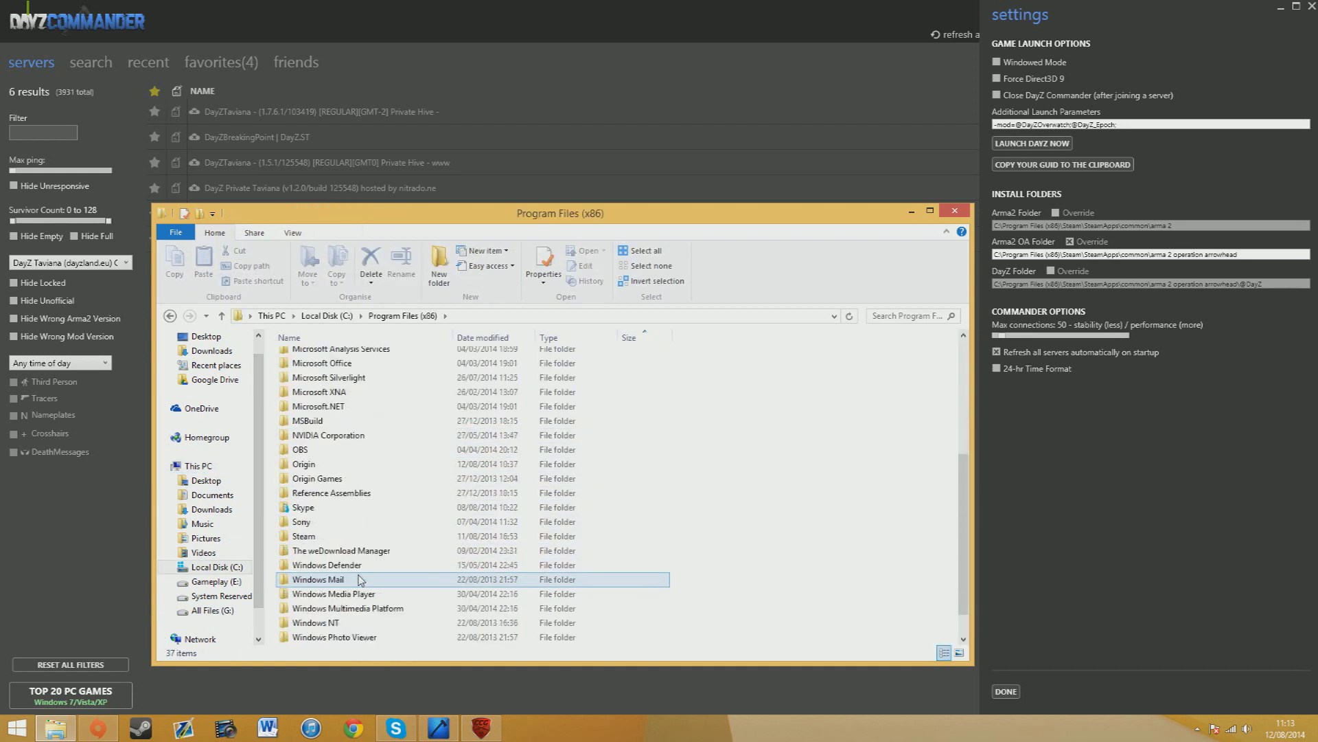
double_click(340, 535)
double_click(366, 618)
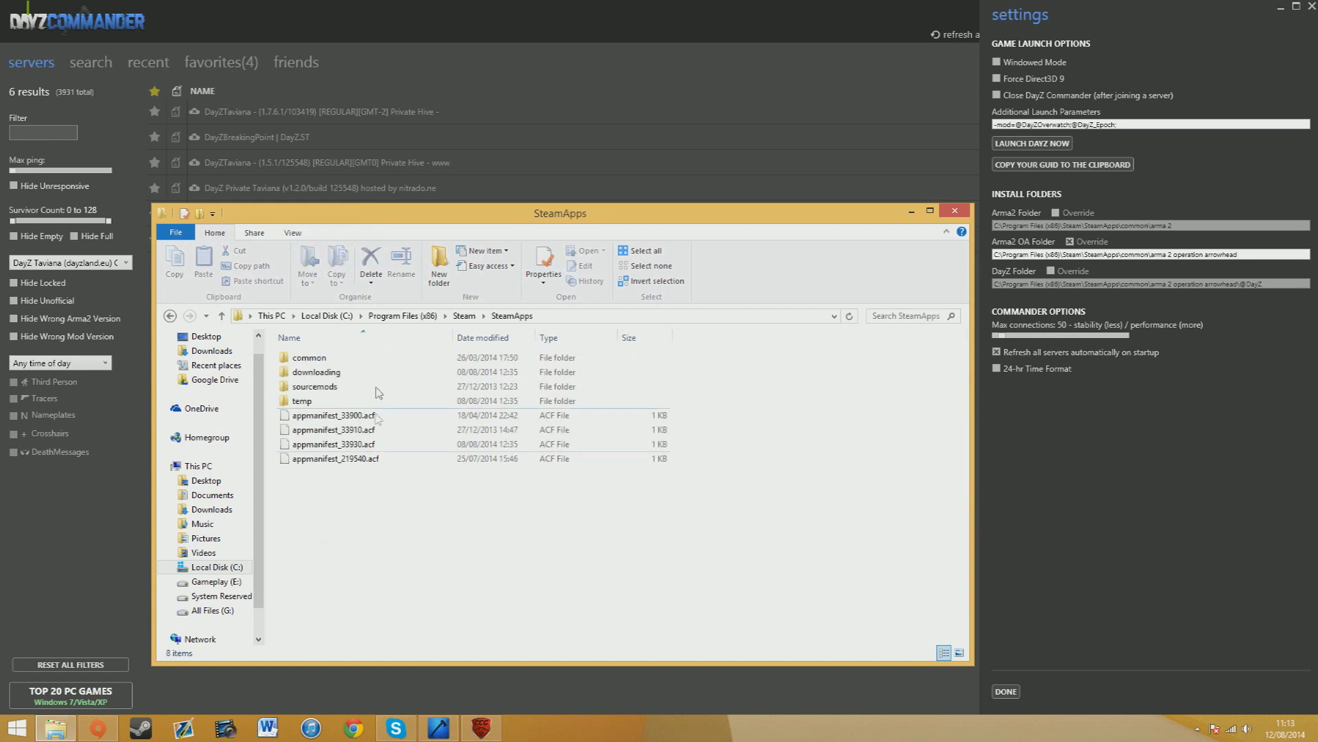
double_click(382, 359)
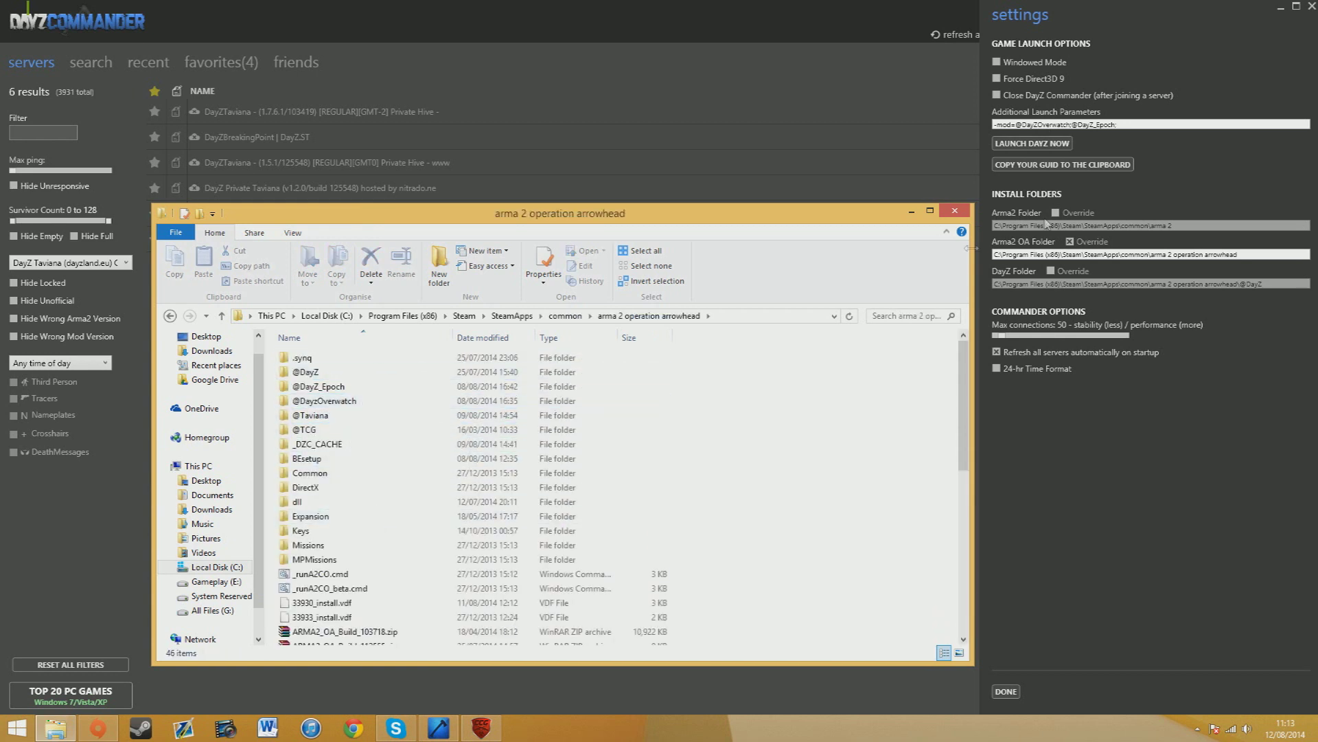
left_click(1151, 122)
type("@")
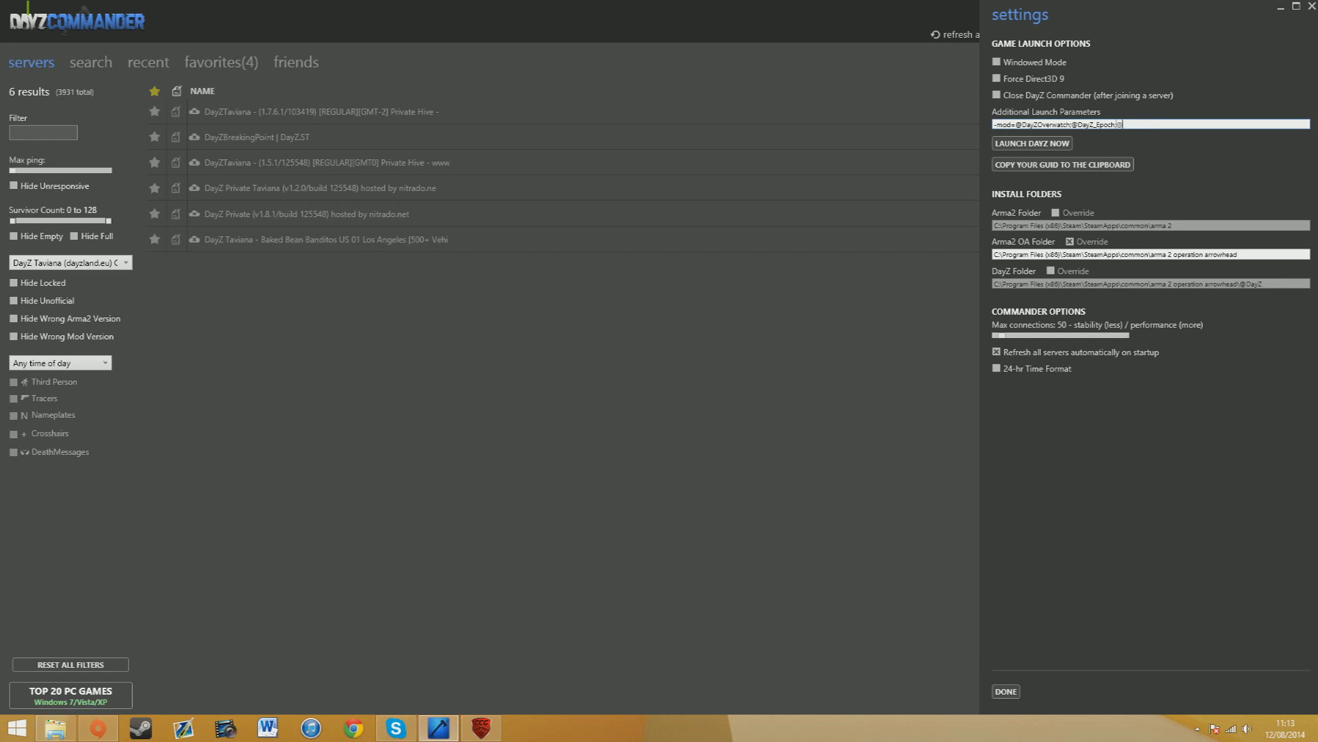
type("Tav")
type("iana")
left_click(56, 728)
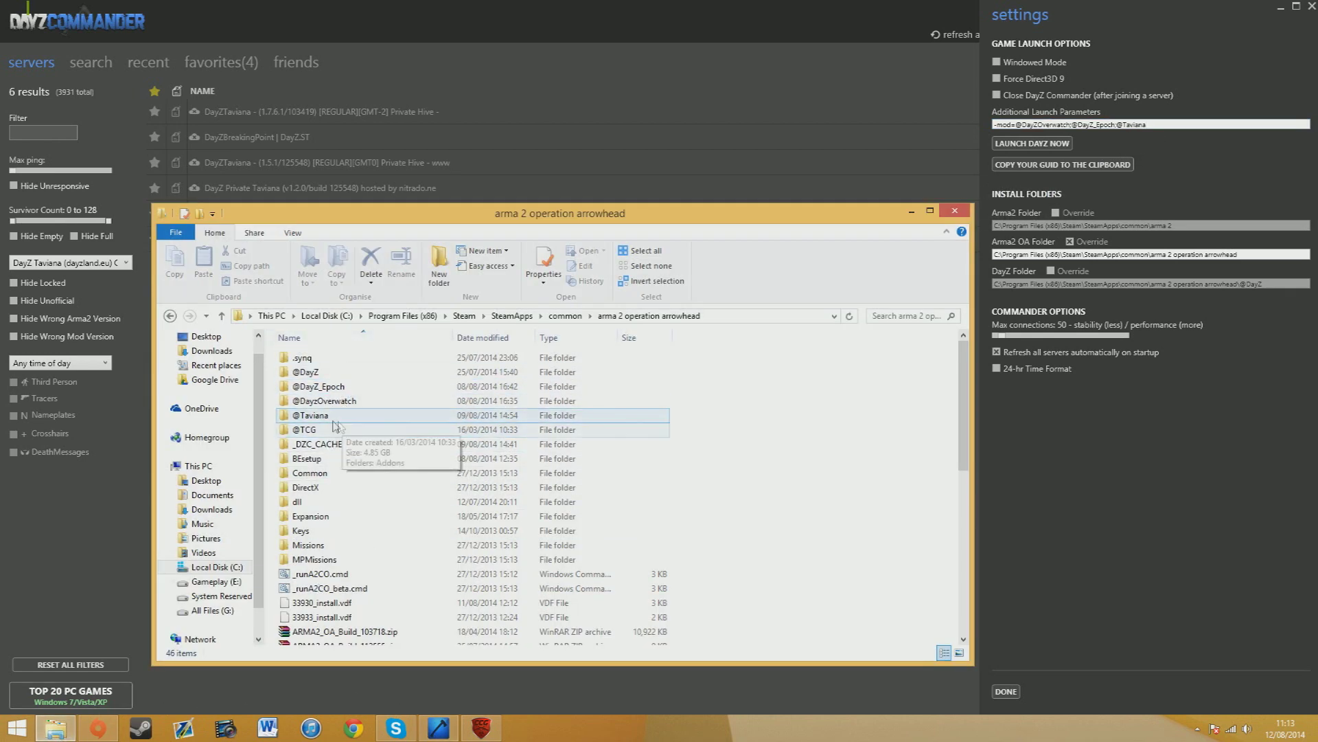
left_click(1172, 125)
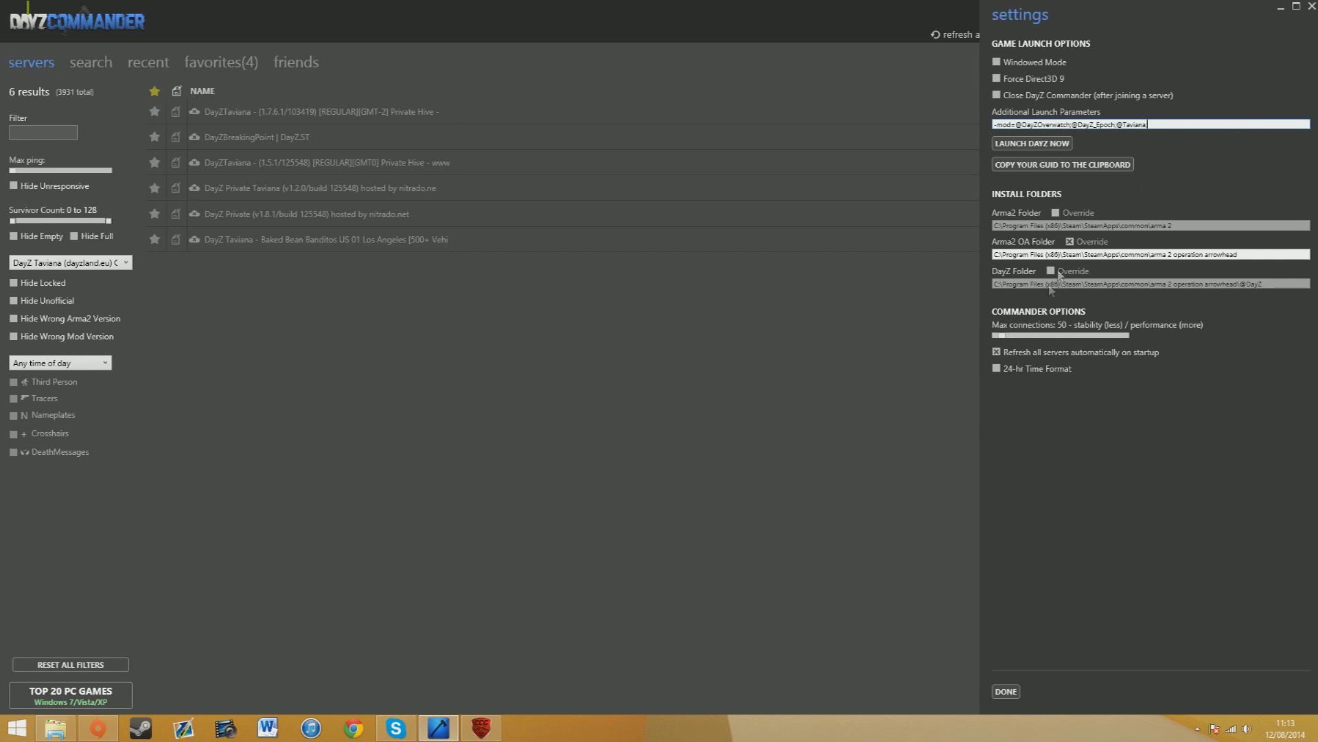
left_click(1007, 691)
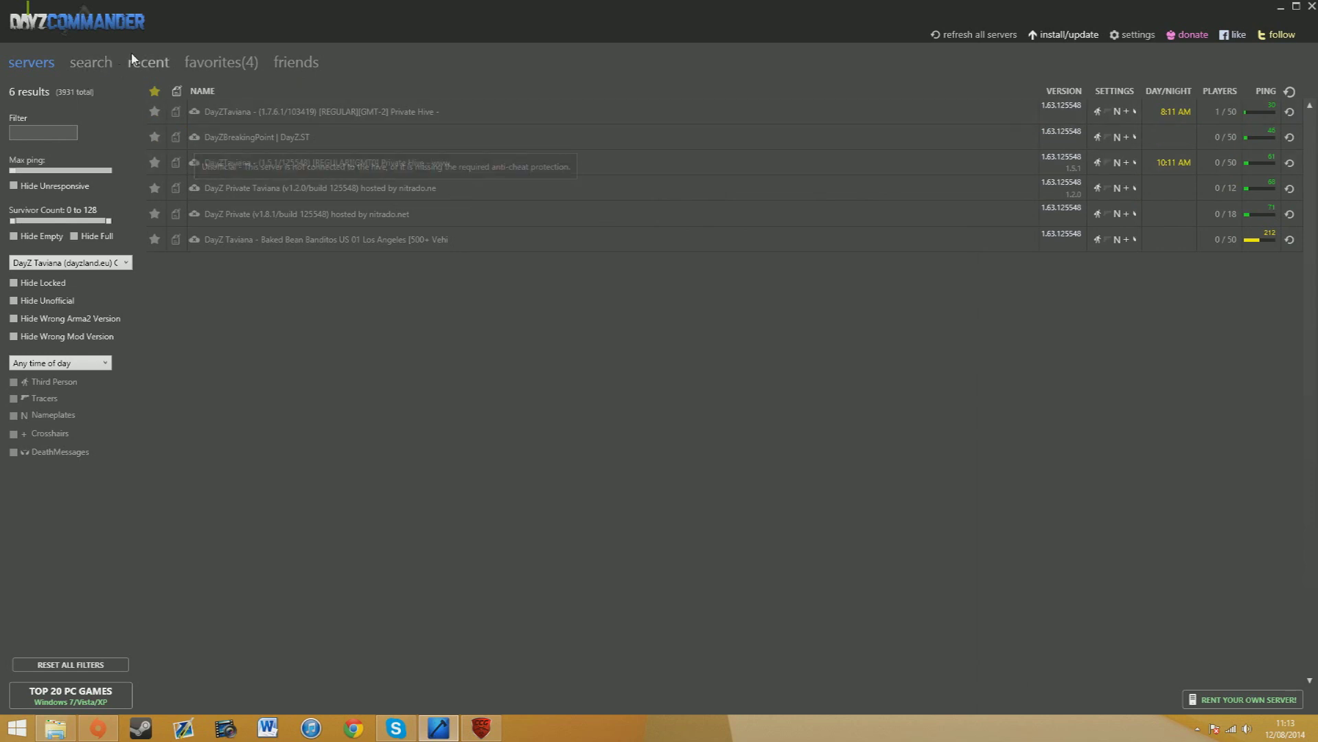
Switch the mod filter to DayZ Only, then back to any mod
left_click(98, 263)
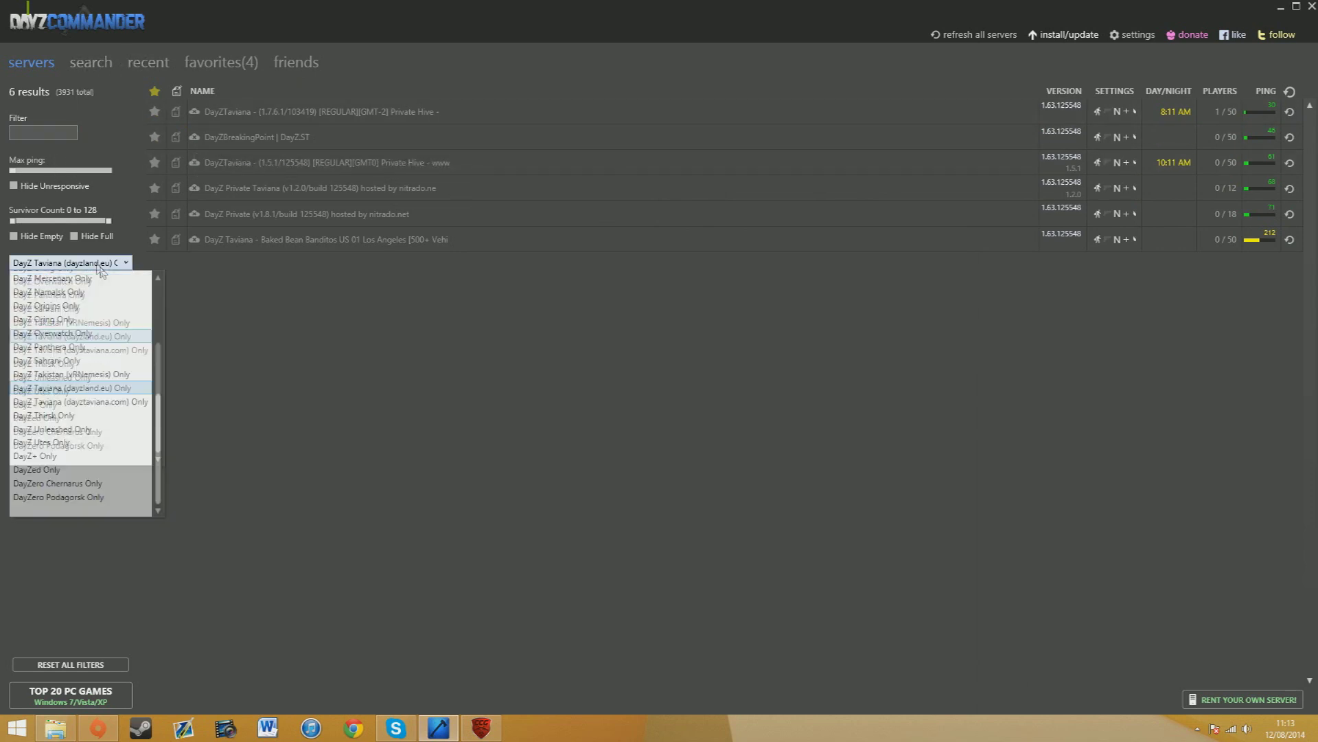
scroll(123, 411, "up", 10)
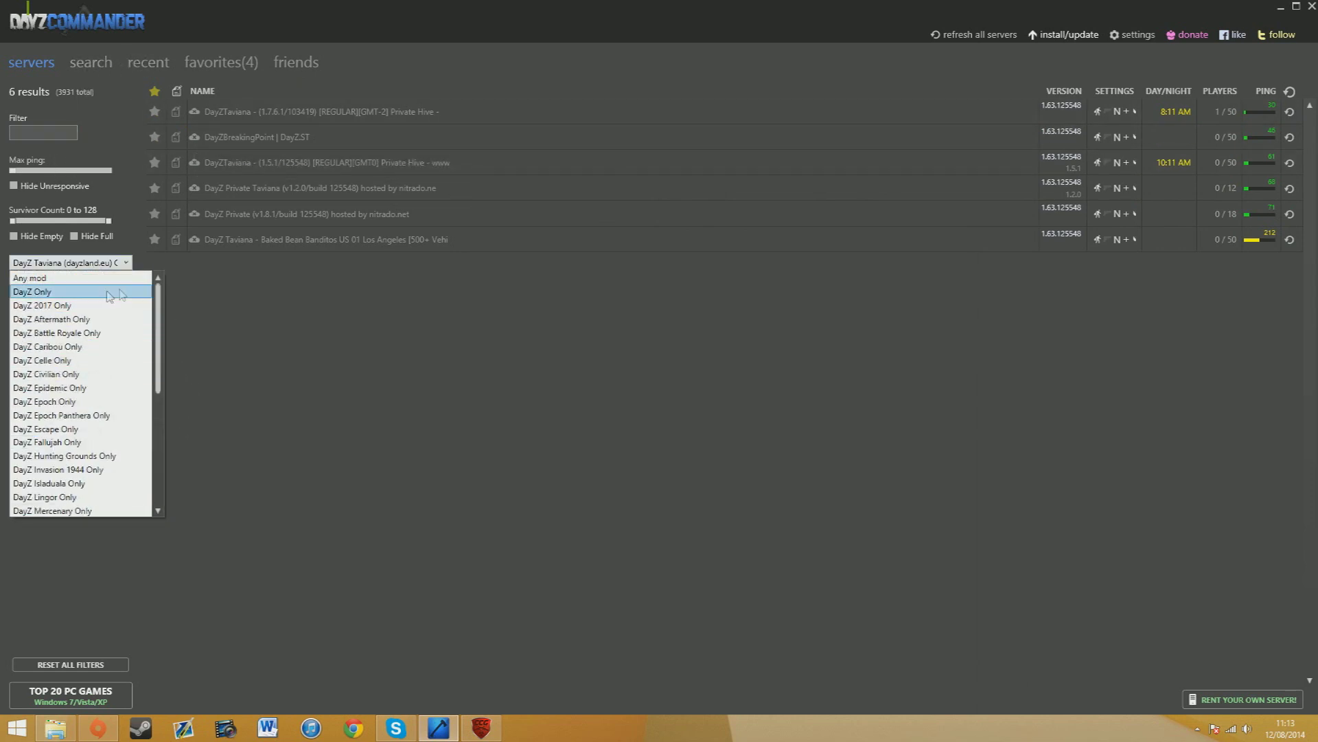
left_click(80, 279)
left_click(79, 263)
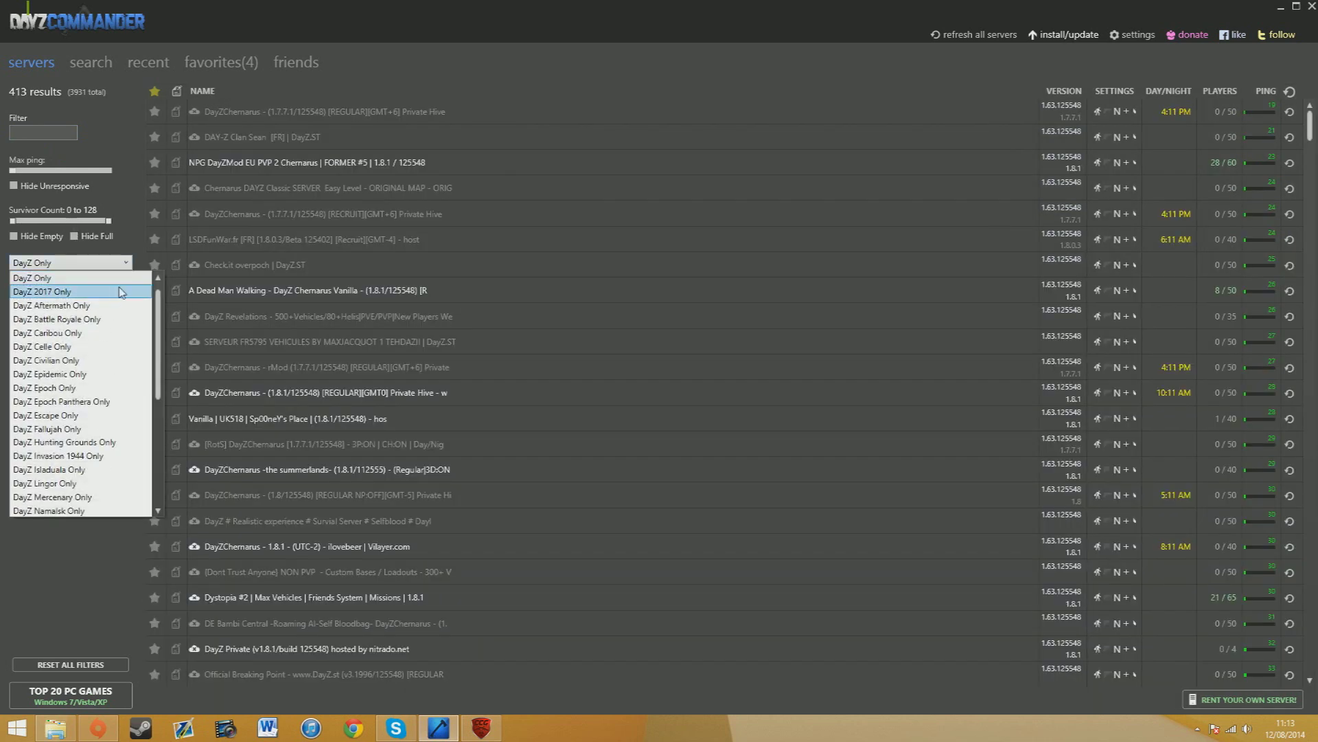
scroll(104, 286, "up", 1)
left_click(62, 273)
Sort servers by player count, fullest first, and delete the overpoch taviana filter text
left_click(51, 133)
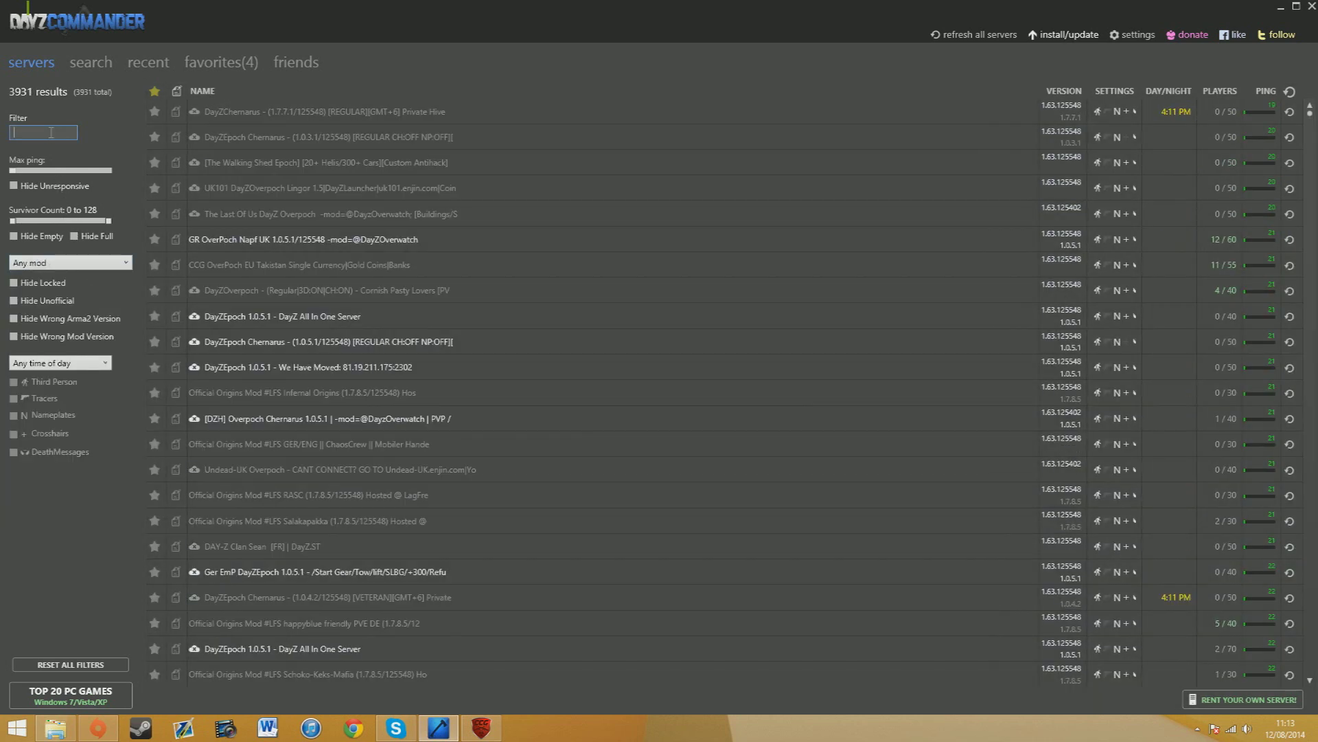
type("overpoch ta")
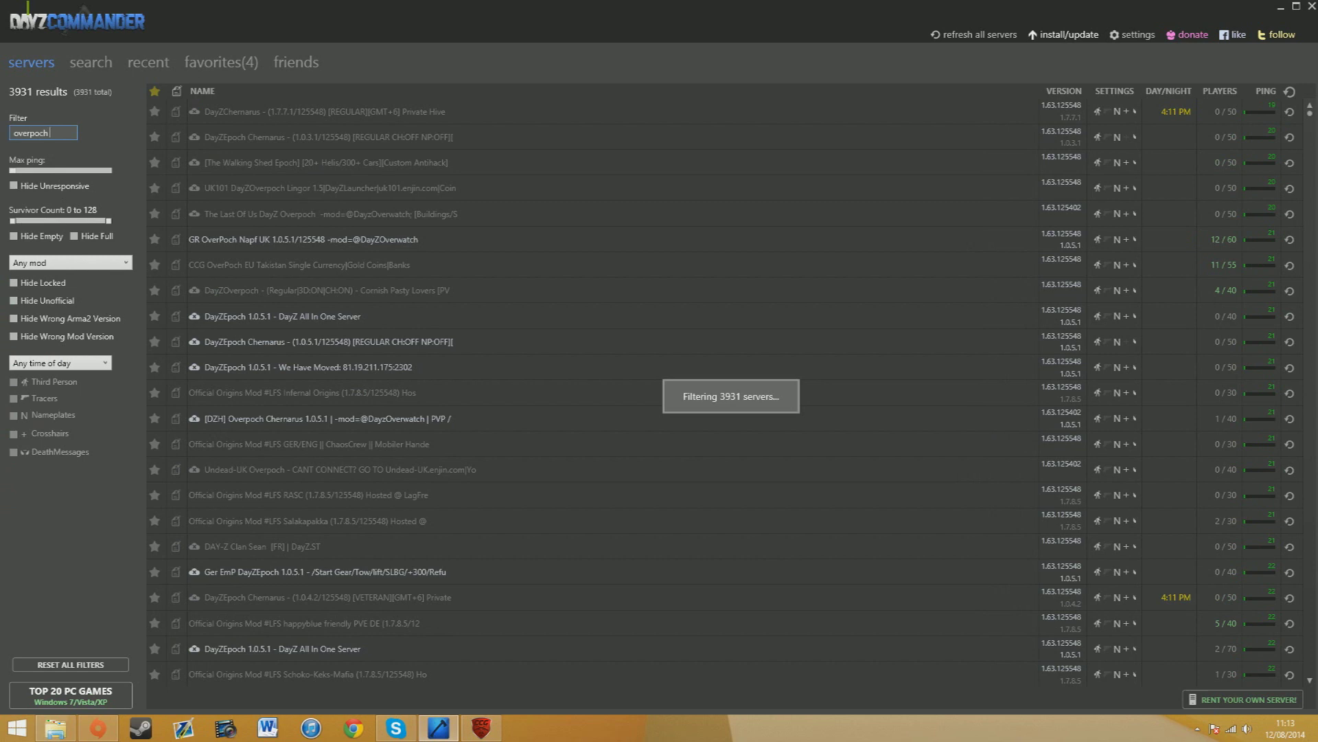
type("v")
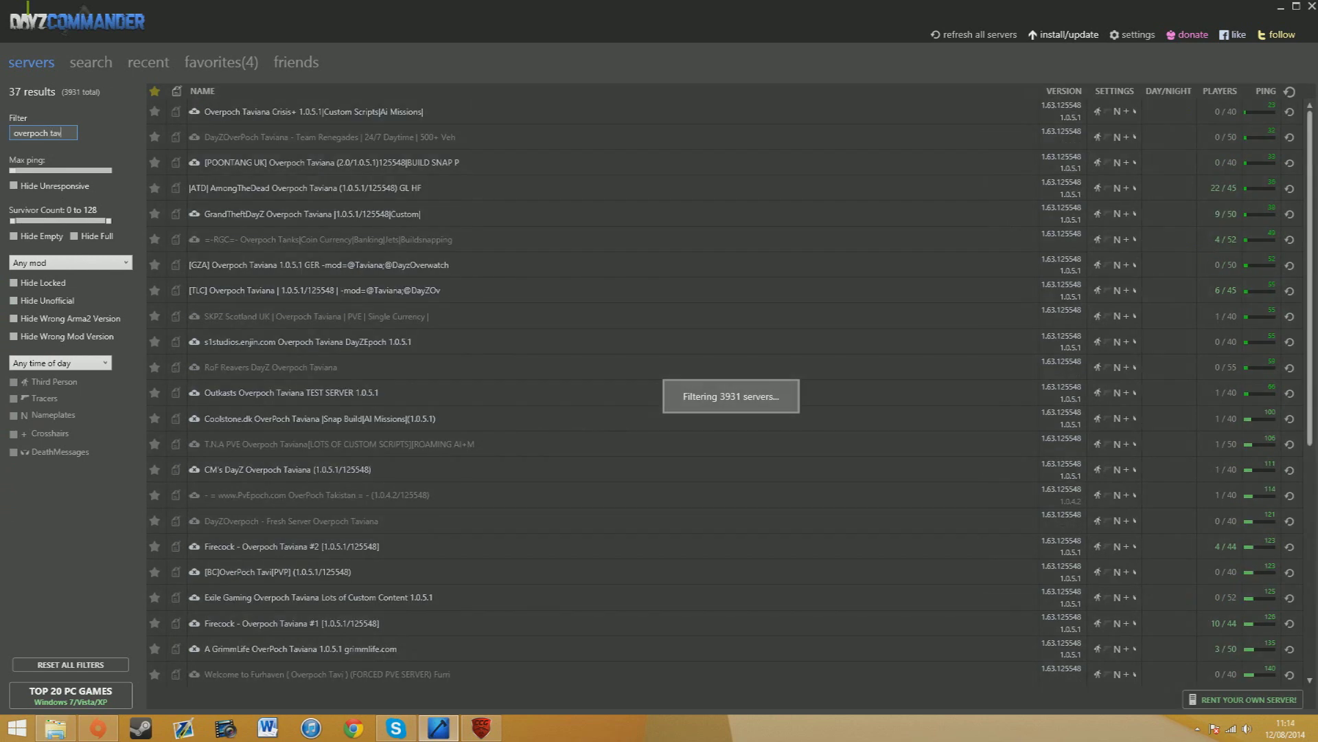
type("iana")
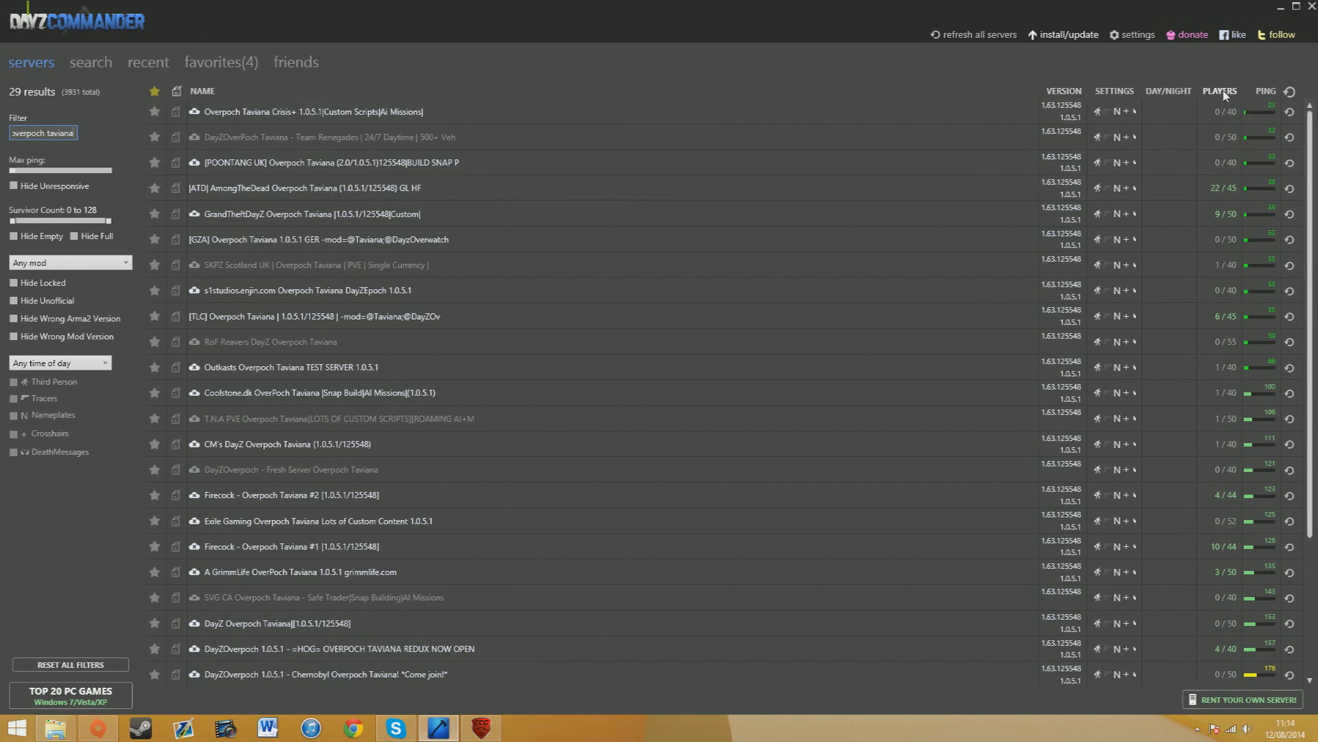
left_click(1222, 92)
left_click(1223, 91)
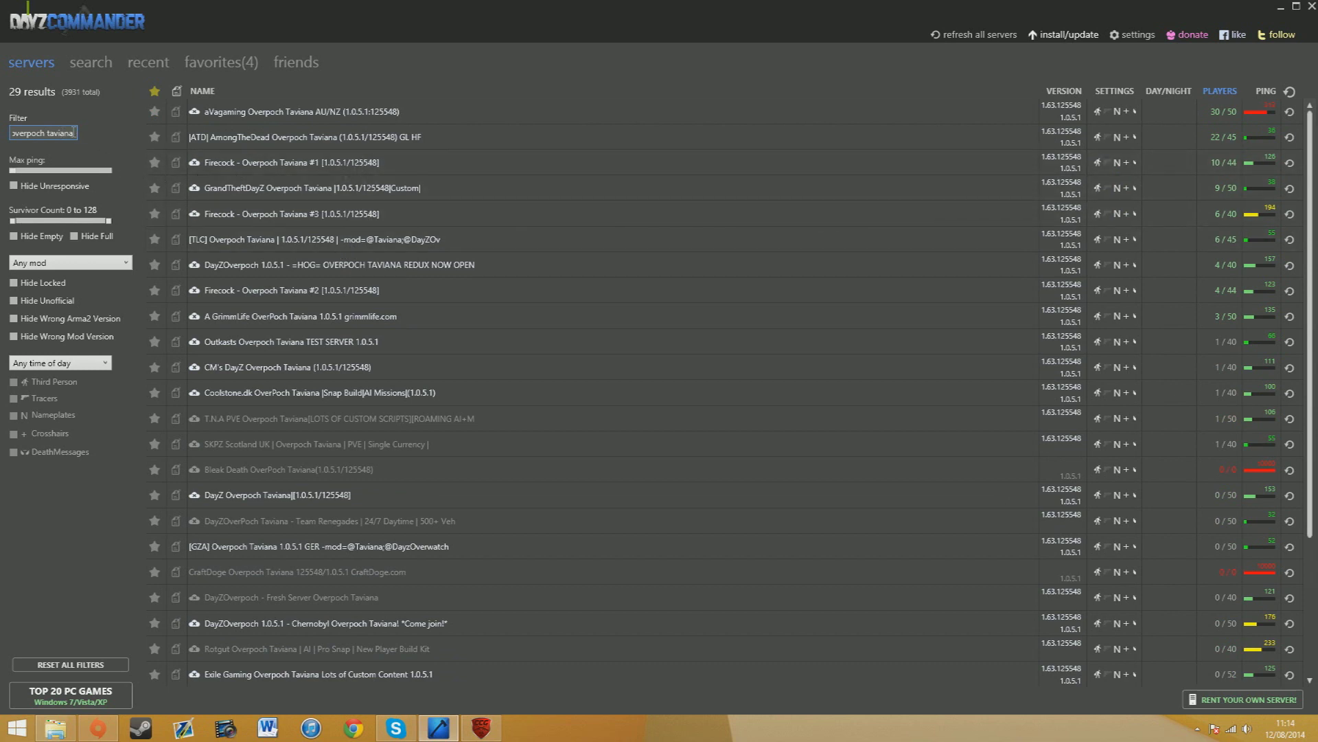
left_click_drag(74, 134, 2, 143)
key("BackSpace")
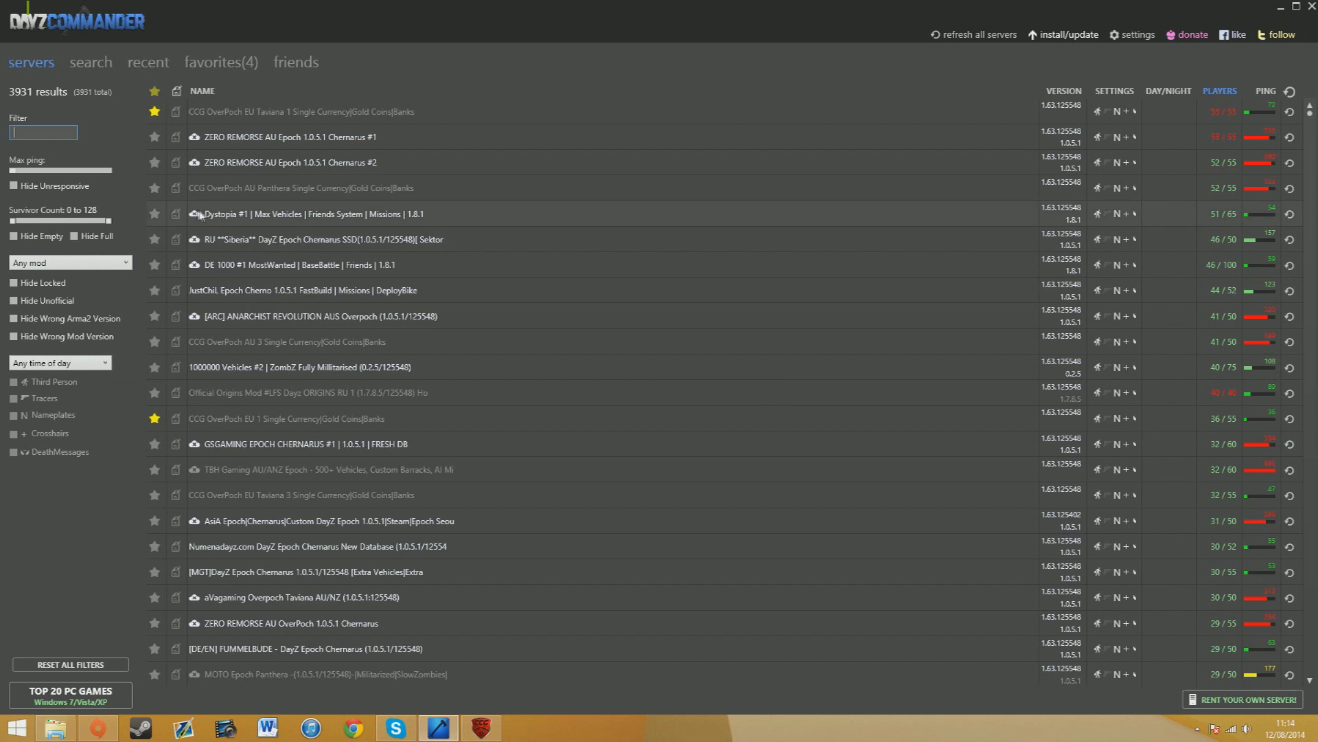
Refresh the CustomCombatGaming launcher's server list and save its settings
left_click(498, 731)
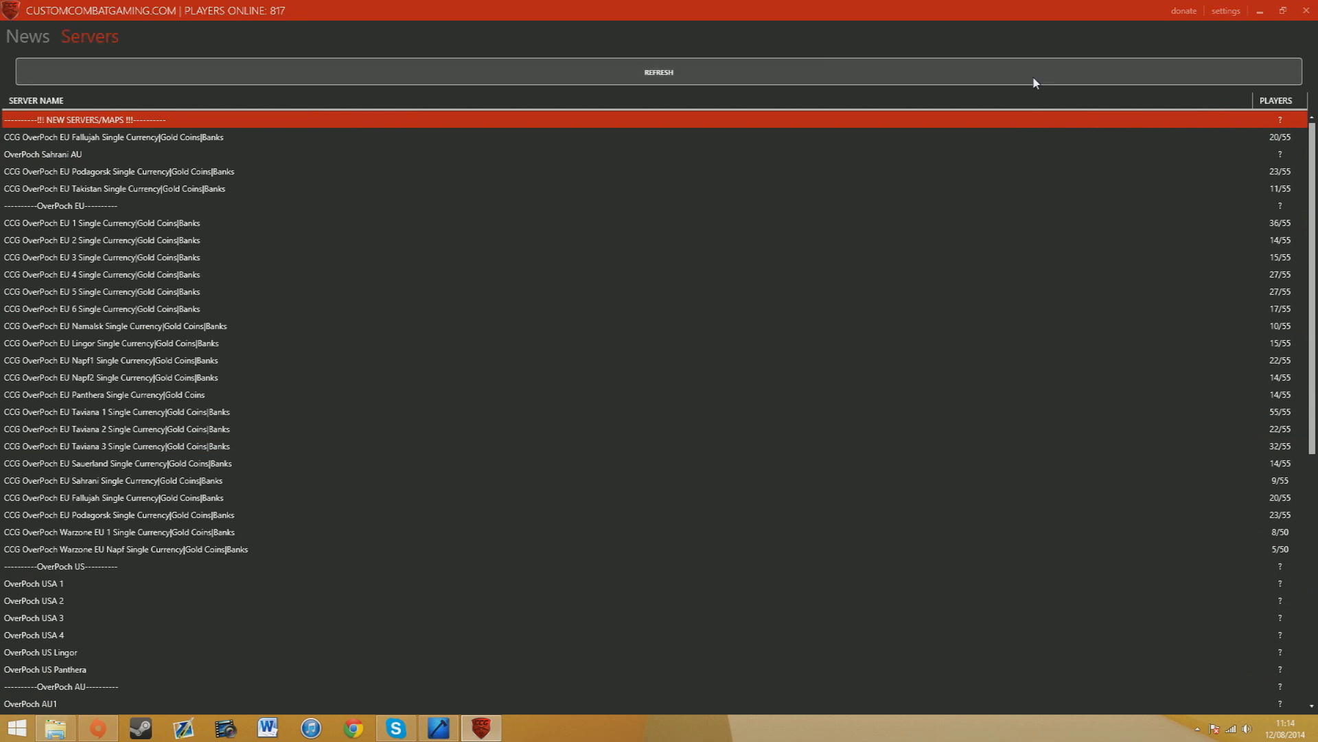
left_click(745, 72)
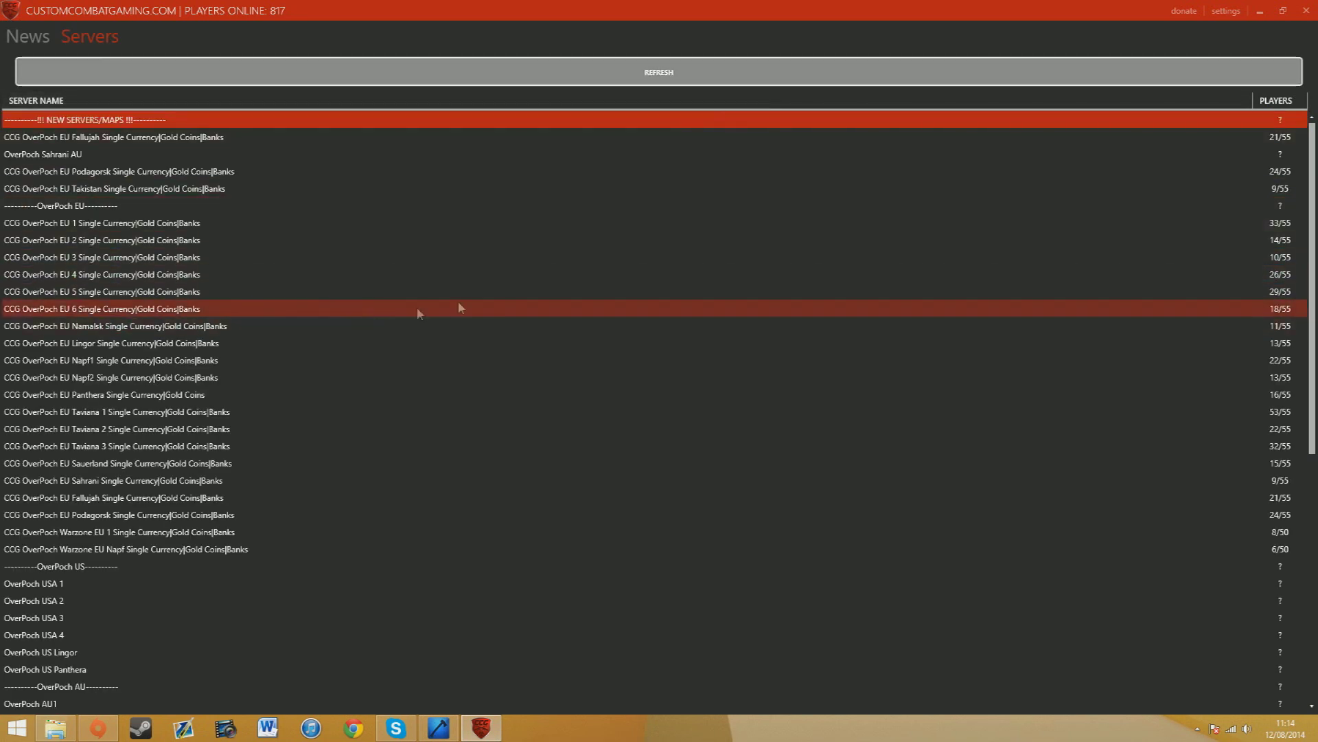
left_click(1226, 11)
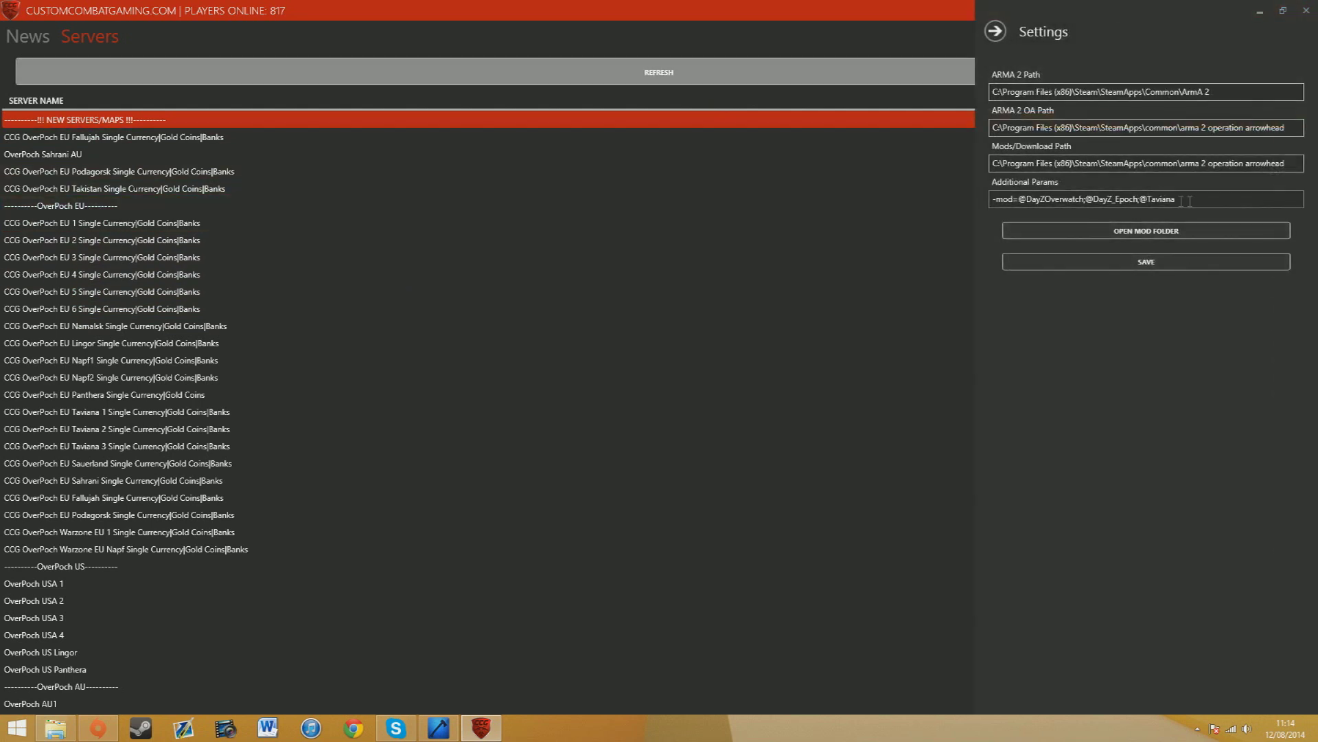
left_click(1163, 259)
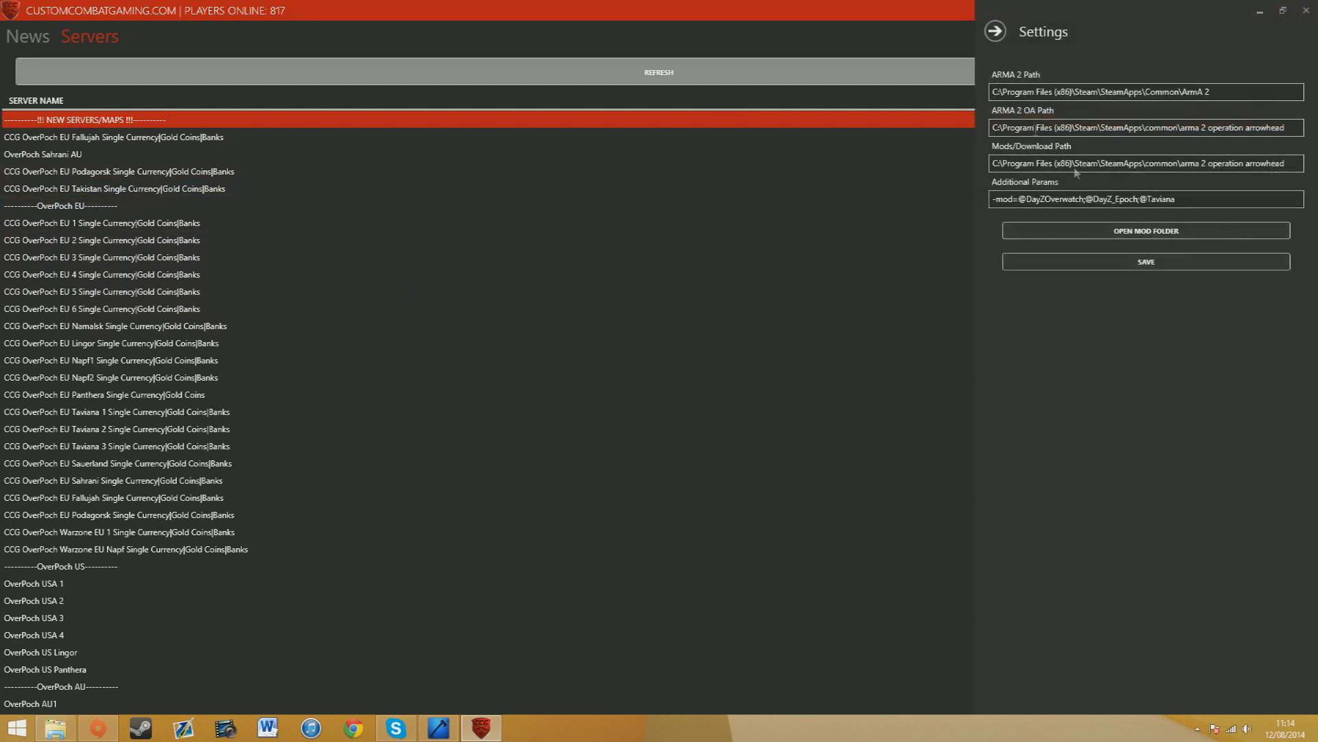
left_click(995, 32)
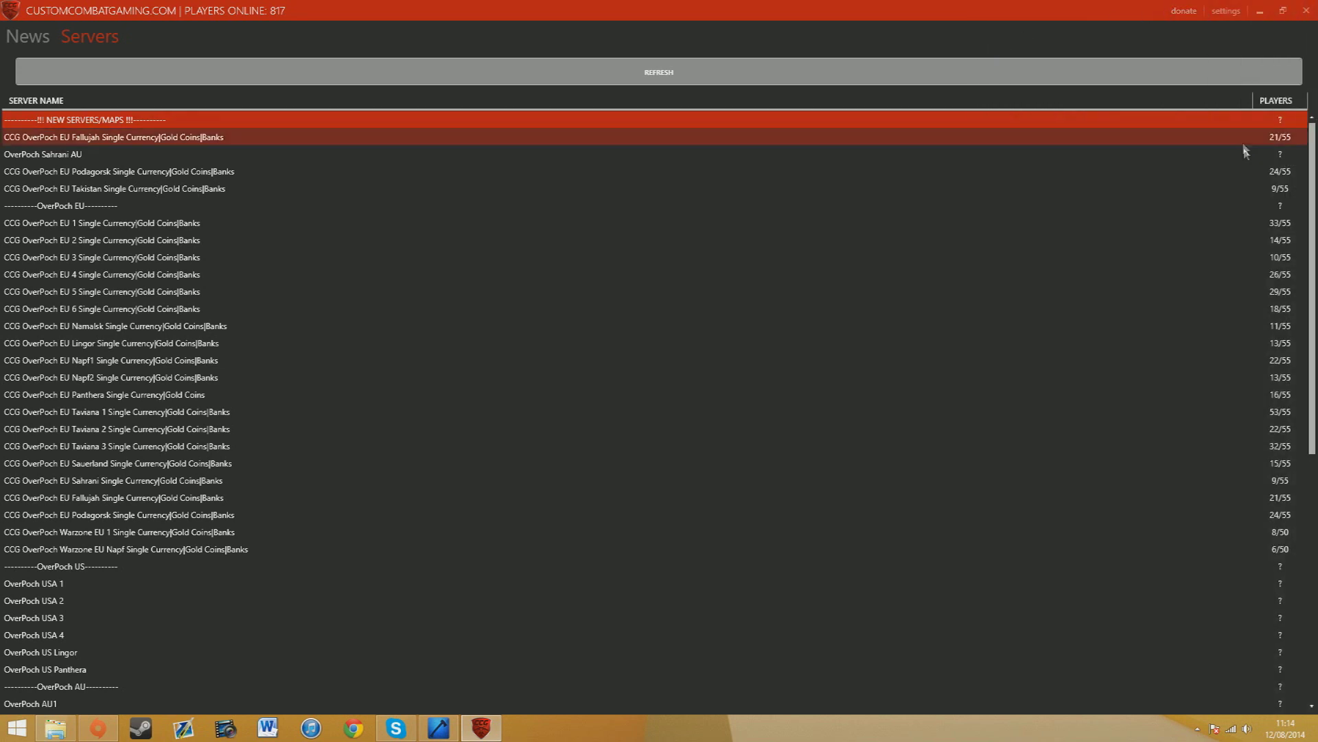
left_click(1263, 119)
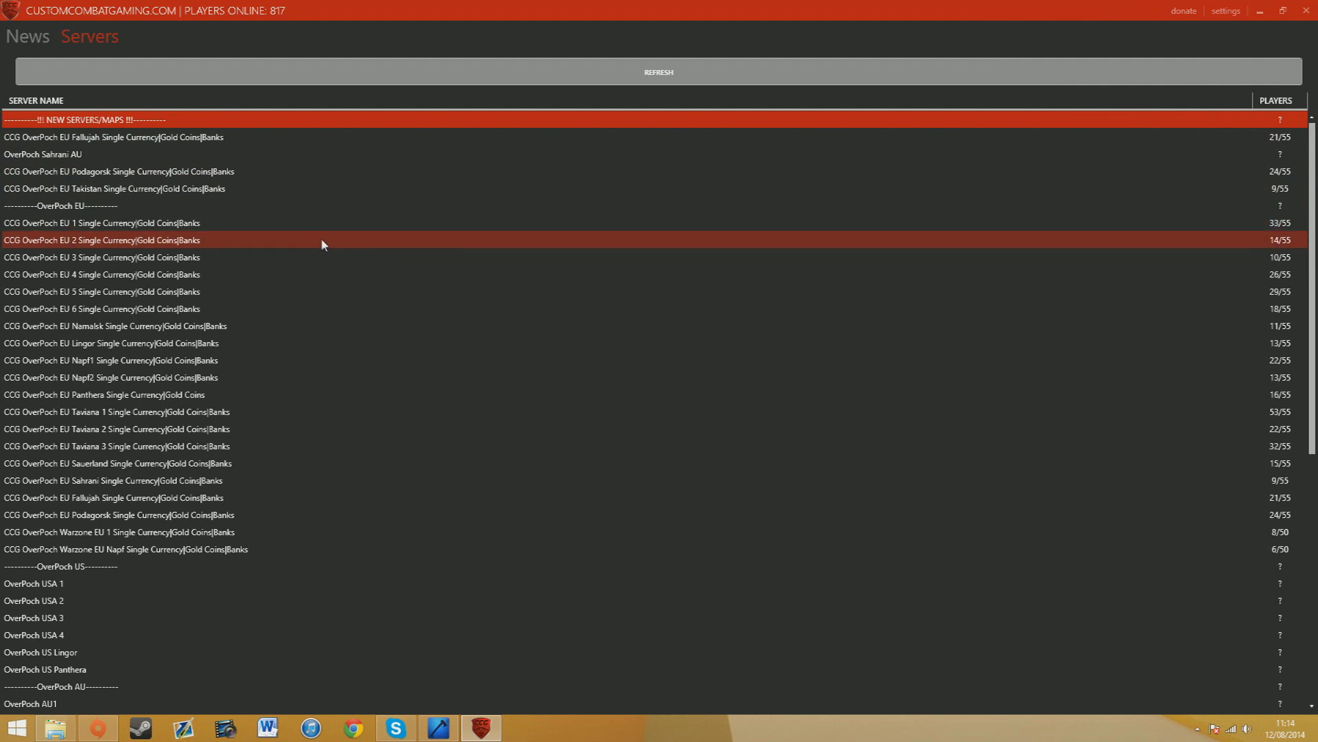
scroll(278, 259, "down", 1)
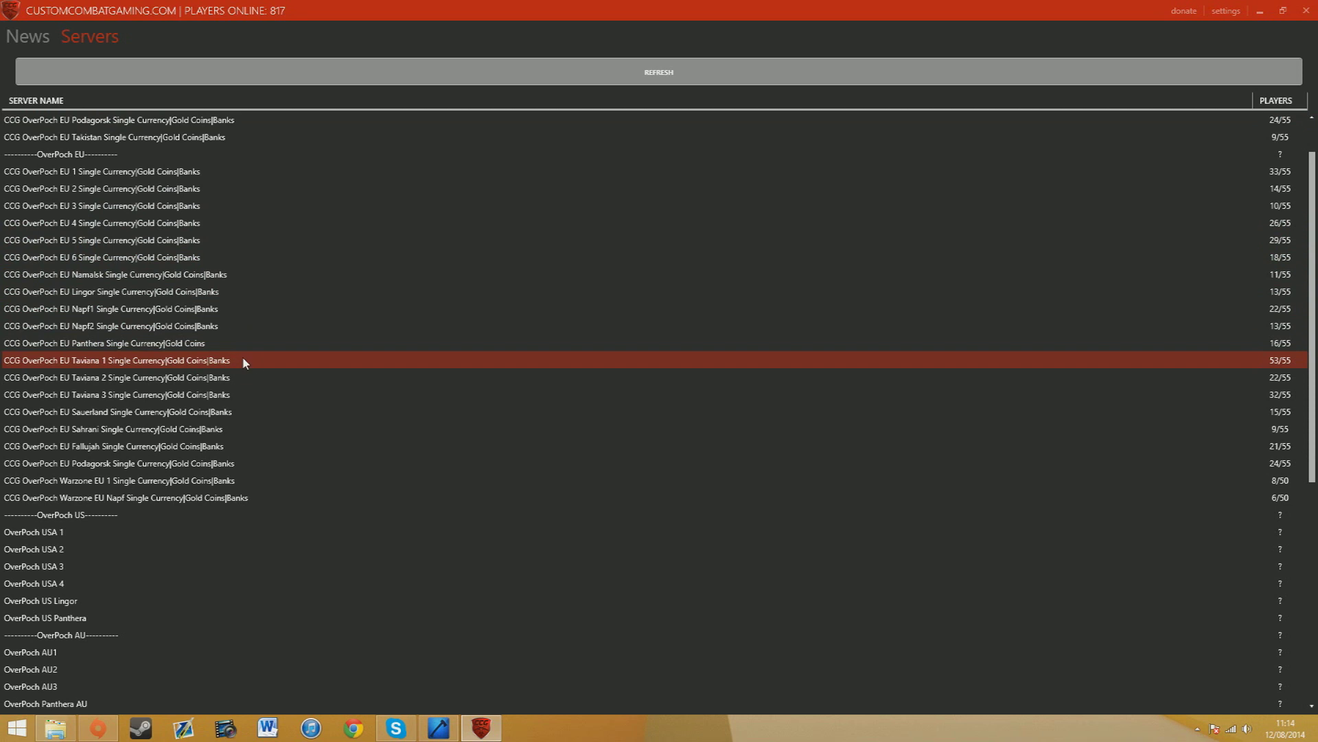
View EU Taviana 1, then EU Taviana 3 details, selecting the 37.187.150.90 IP
left_click(171, 362)
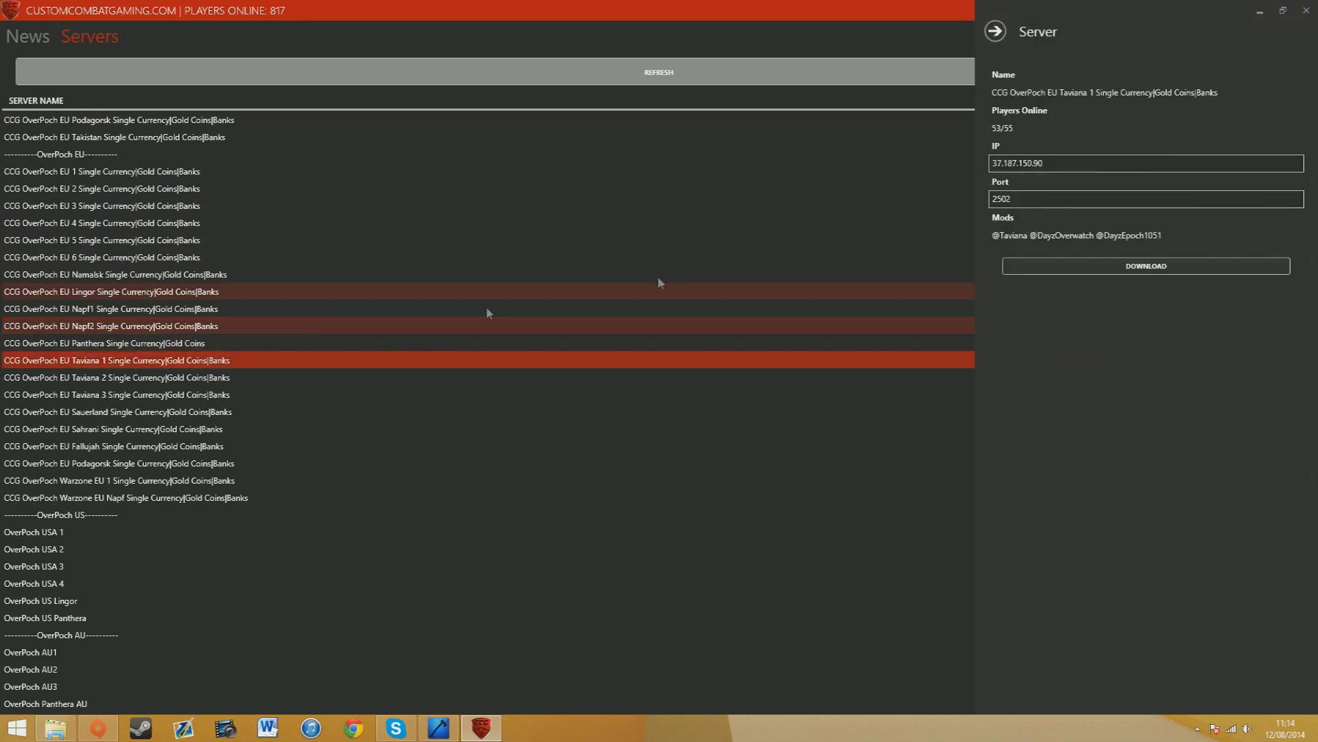
left_click_drag(1060, 164, 983, 167)
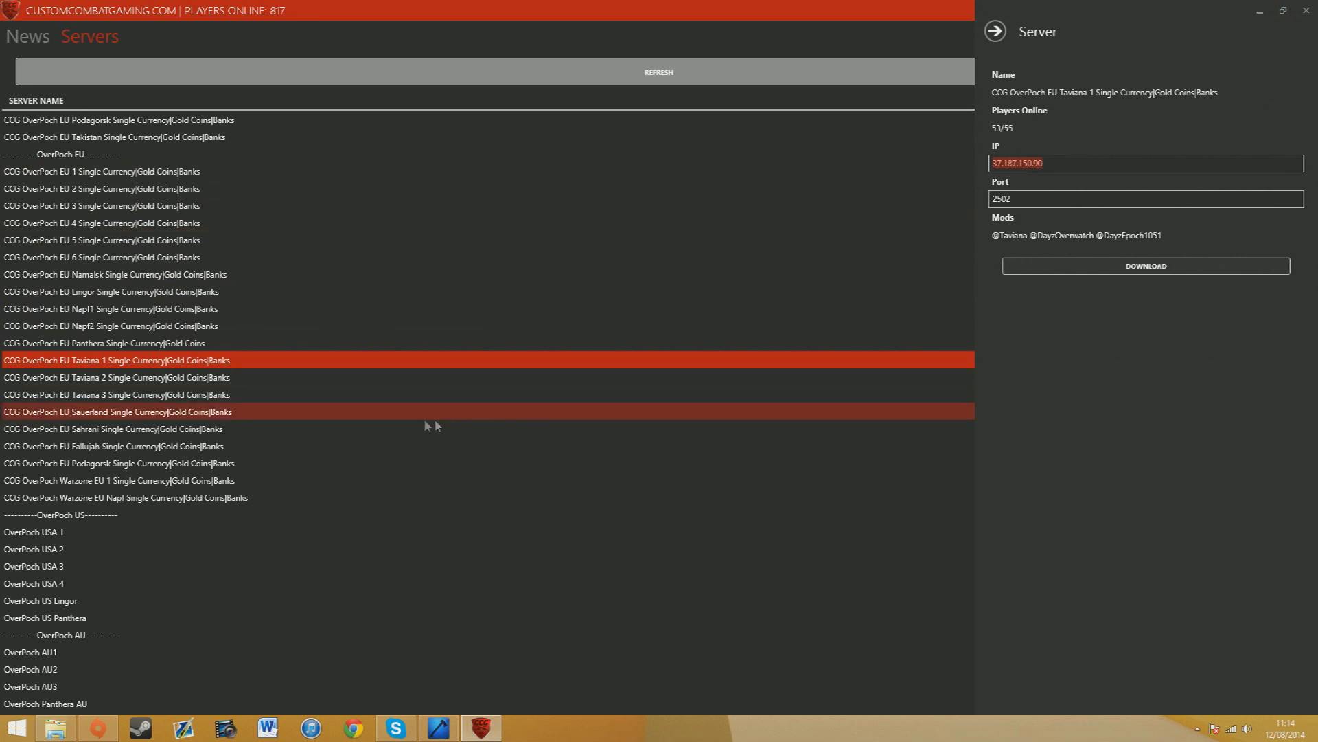
left_click(172, 399)
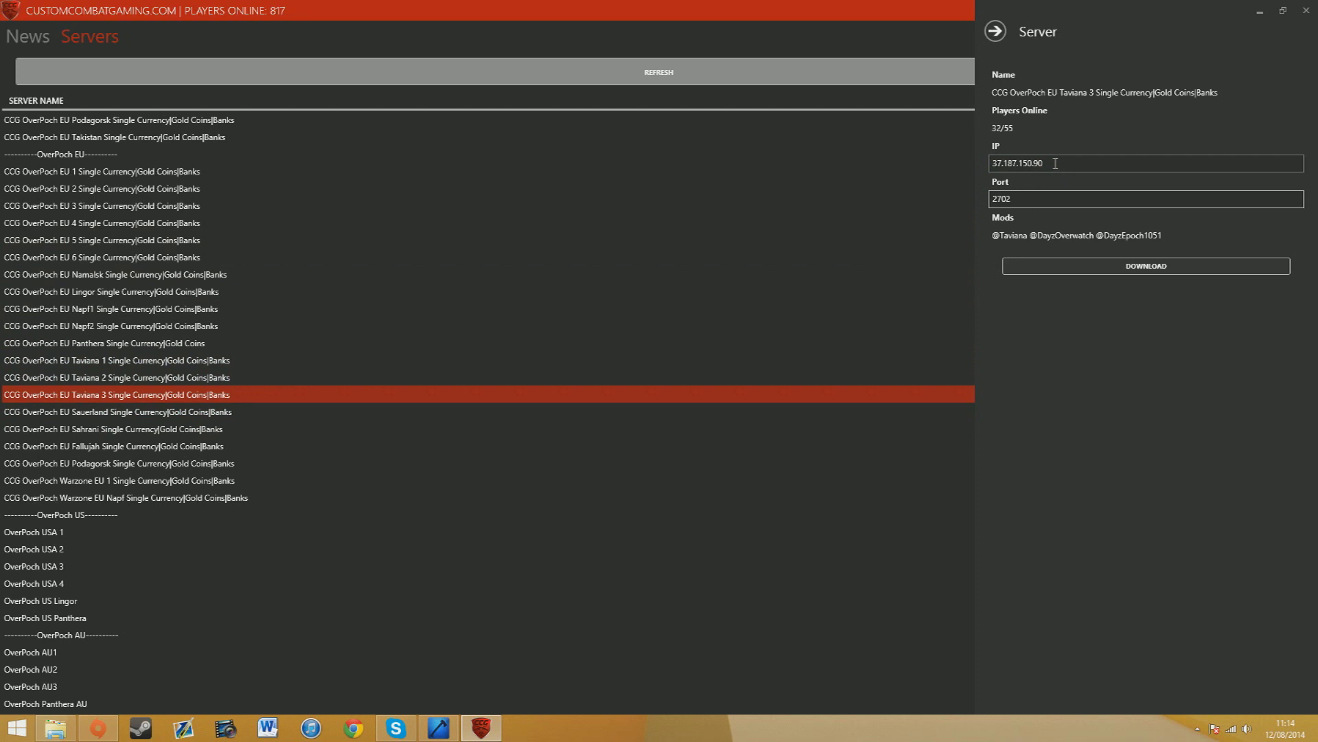
left_click_drag(1055, 164, 979, 164)
key("ctrl+c")
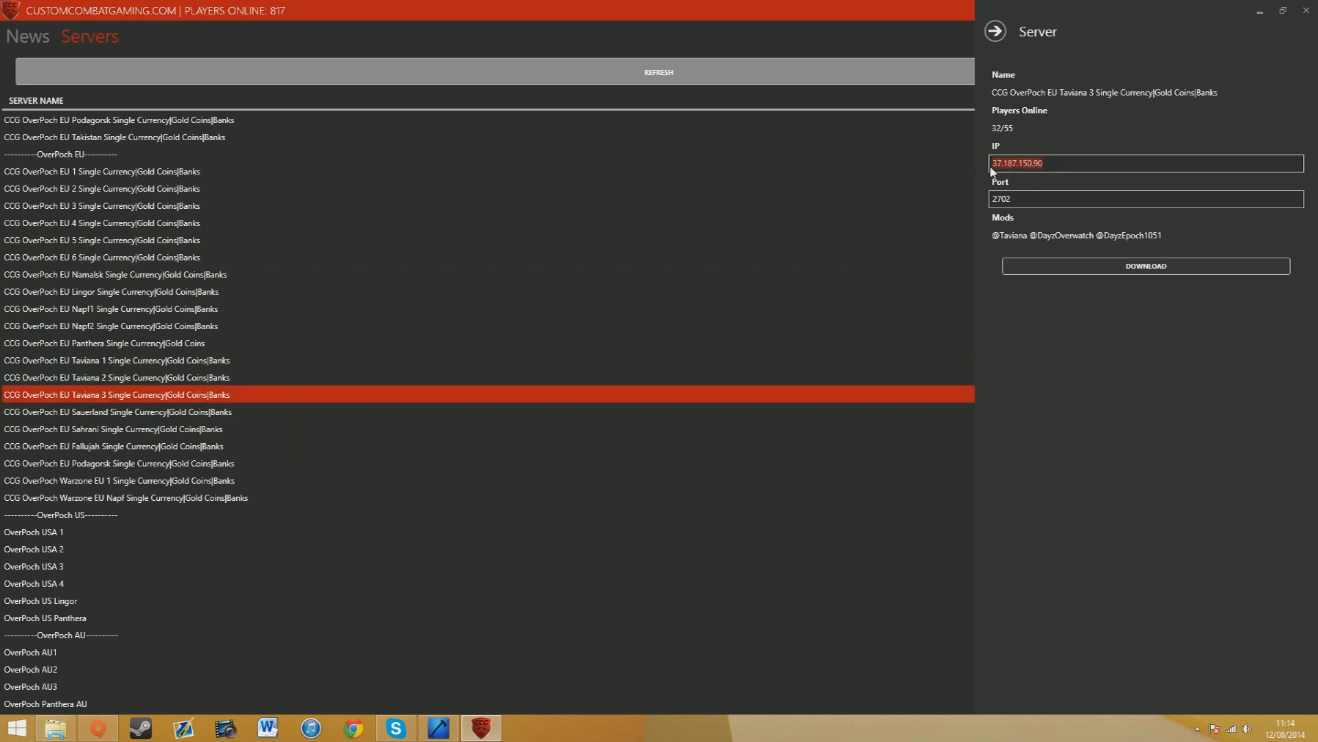
Add a favorite with the pasted IP 37.187.150.90 and port 2702
left_click(438, 729)
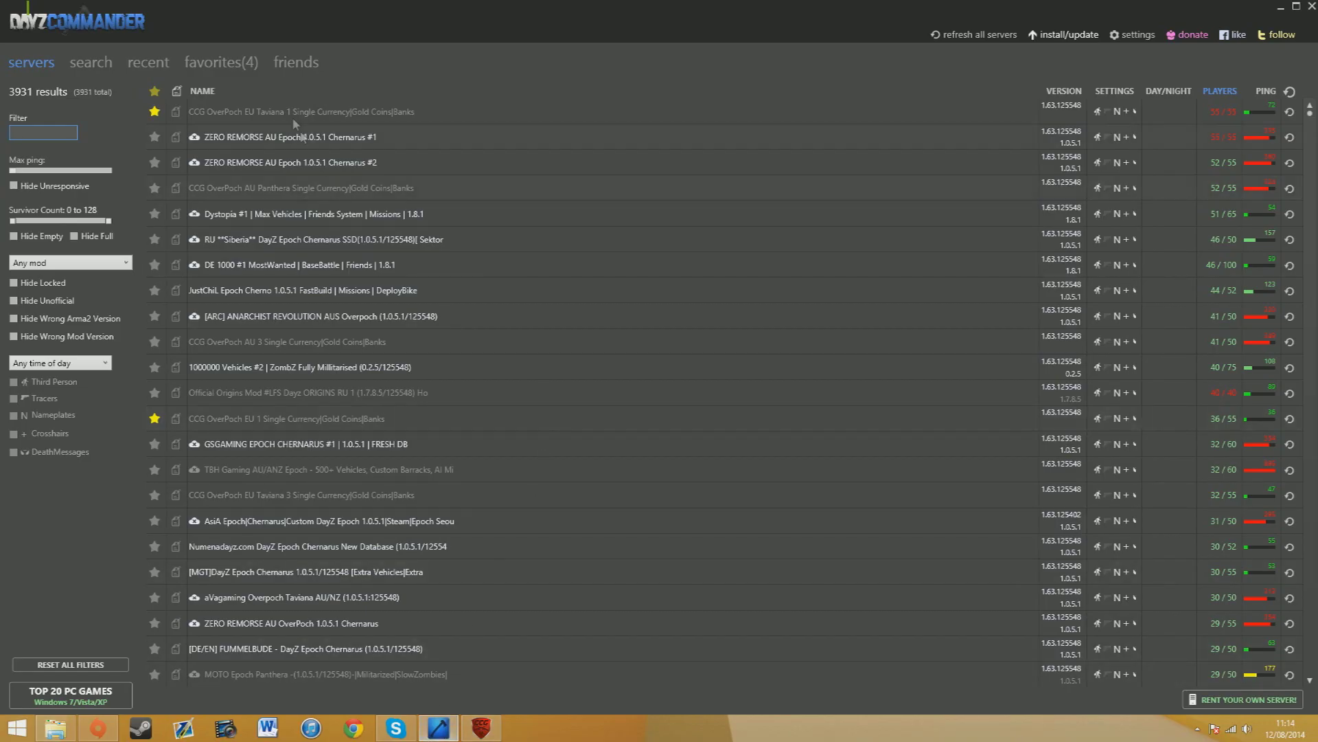
left_click(232, 64)
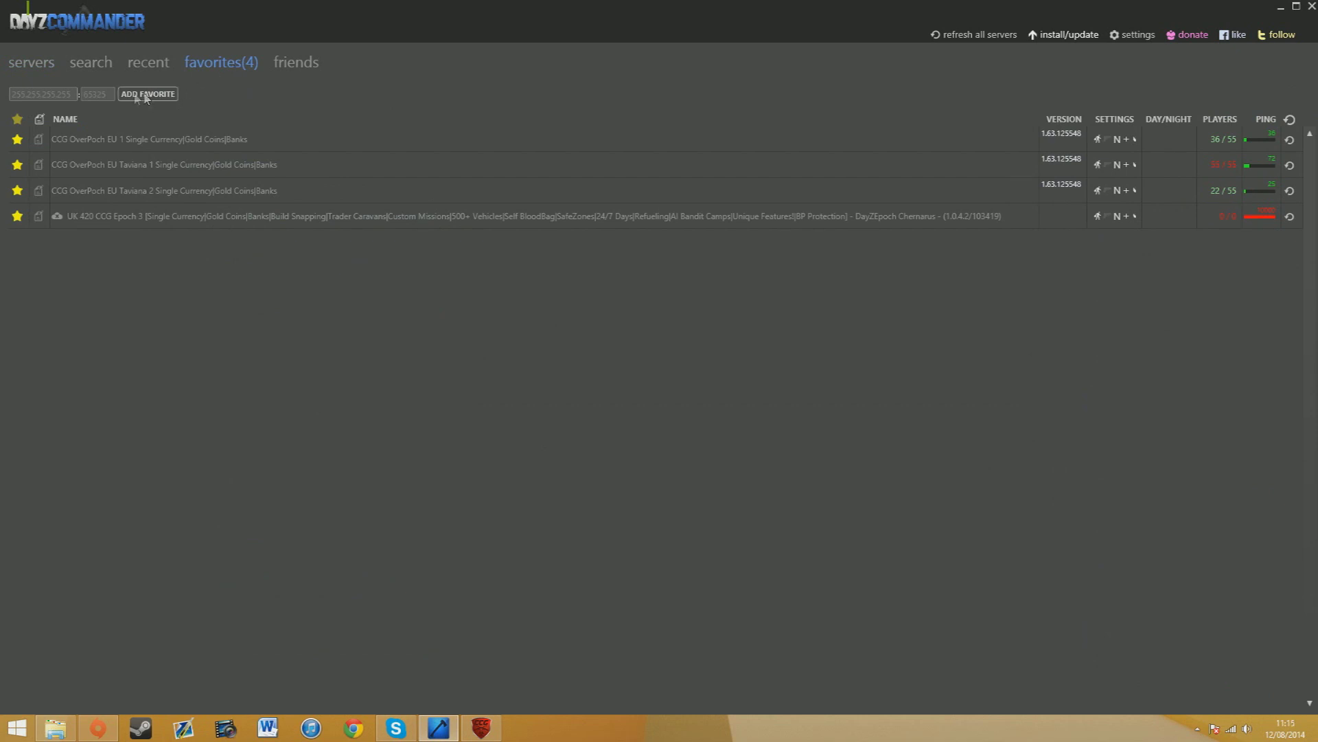
left_click(53, 98)
key("ctrl+v")
left_click(480, 729)
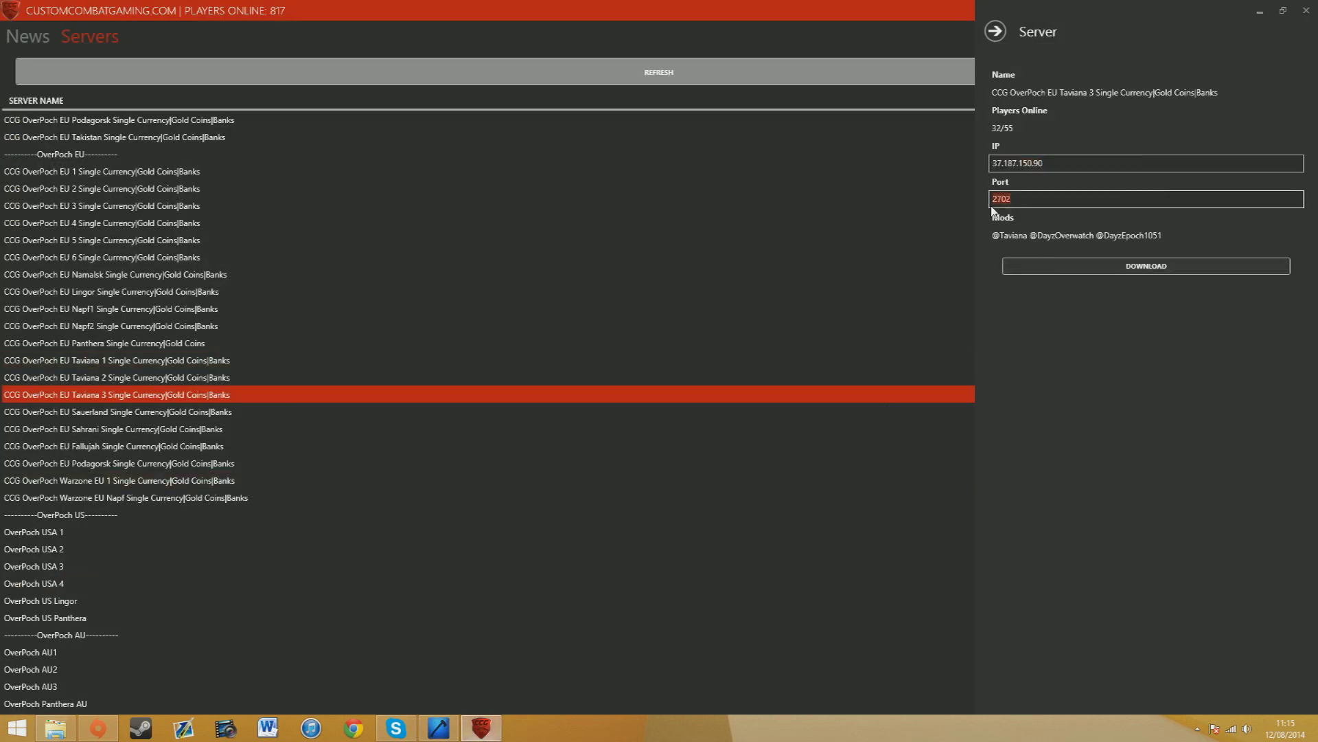
left_click(451, 728)
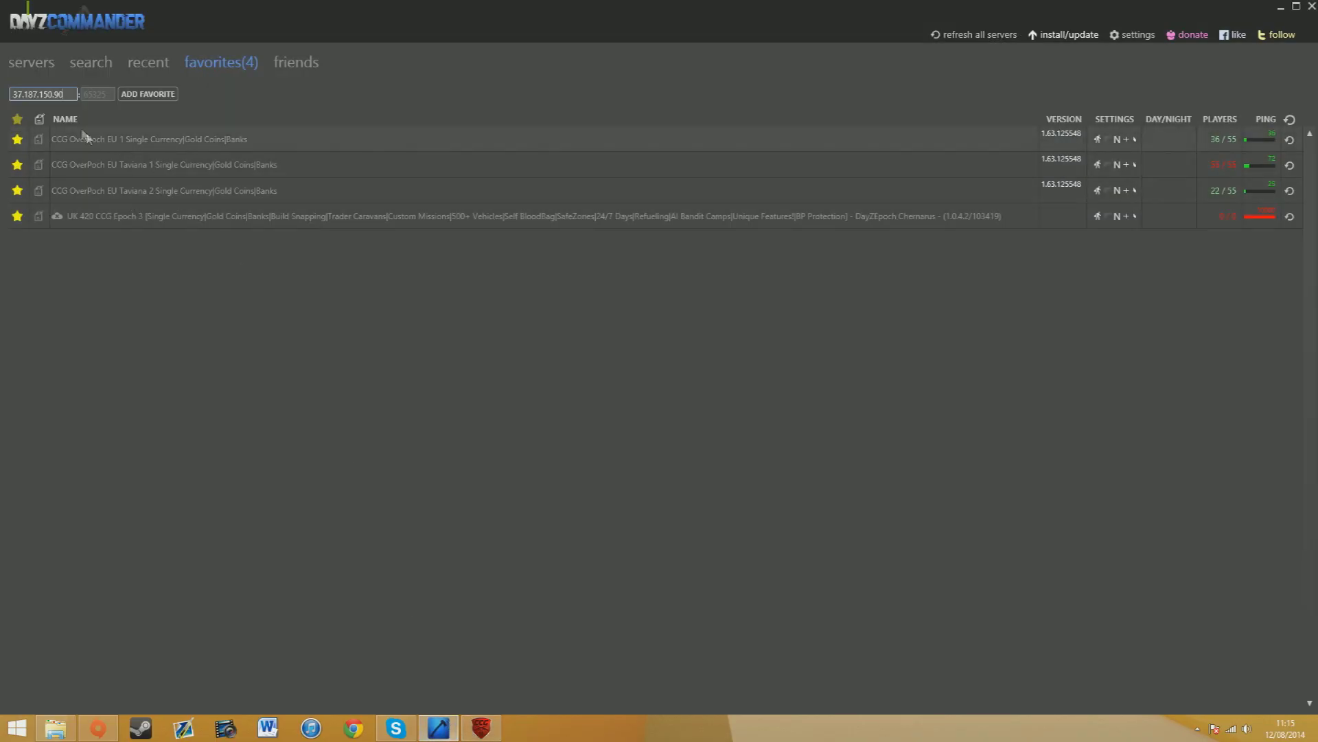
left_click(98, 94)
type("2702")
left_click(161, 96)
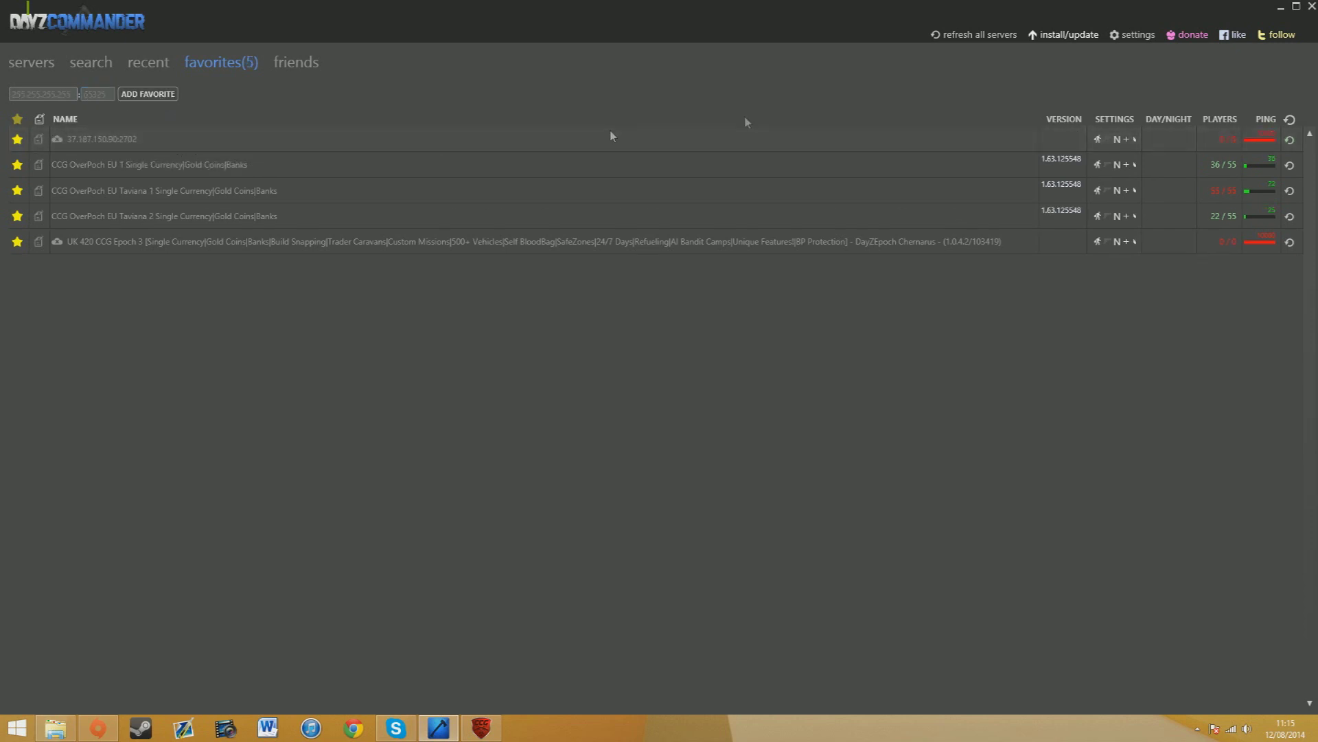
Refresh all servers and pick the newly resolved EU Taviana 3 favorite
left_click(977, 36)
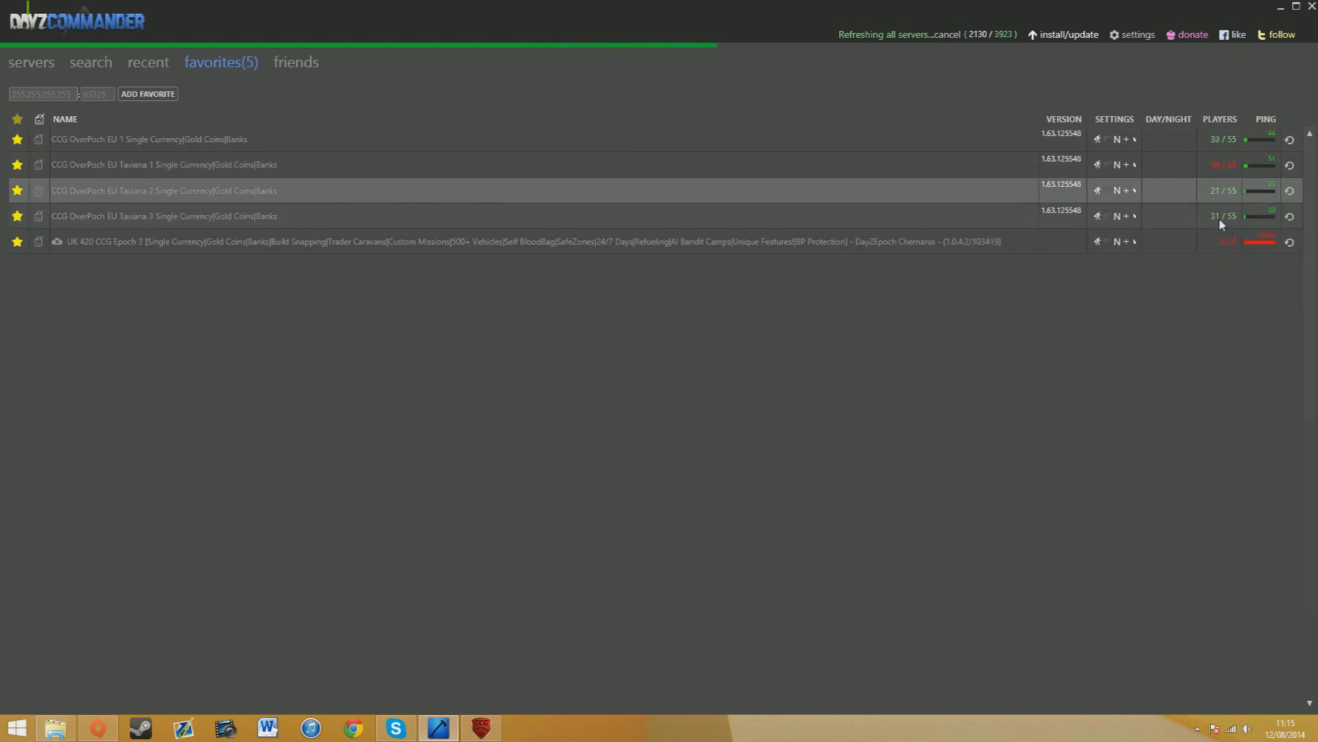
left_click(213, 215)
Join EU Taviana 3 and wait for ArmA 2 OA to load into the game
double_click(989, 211)
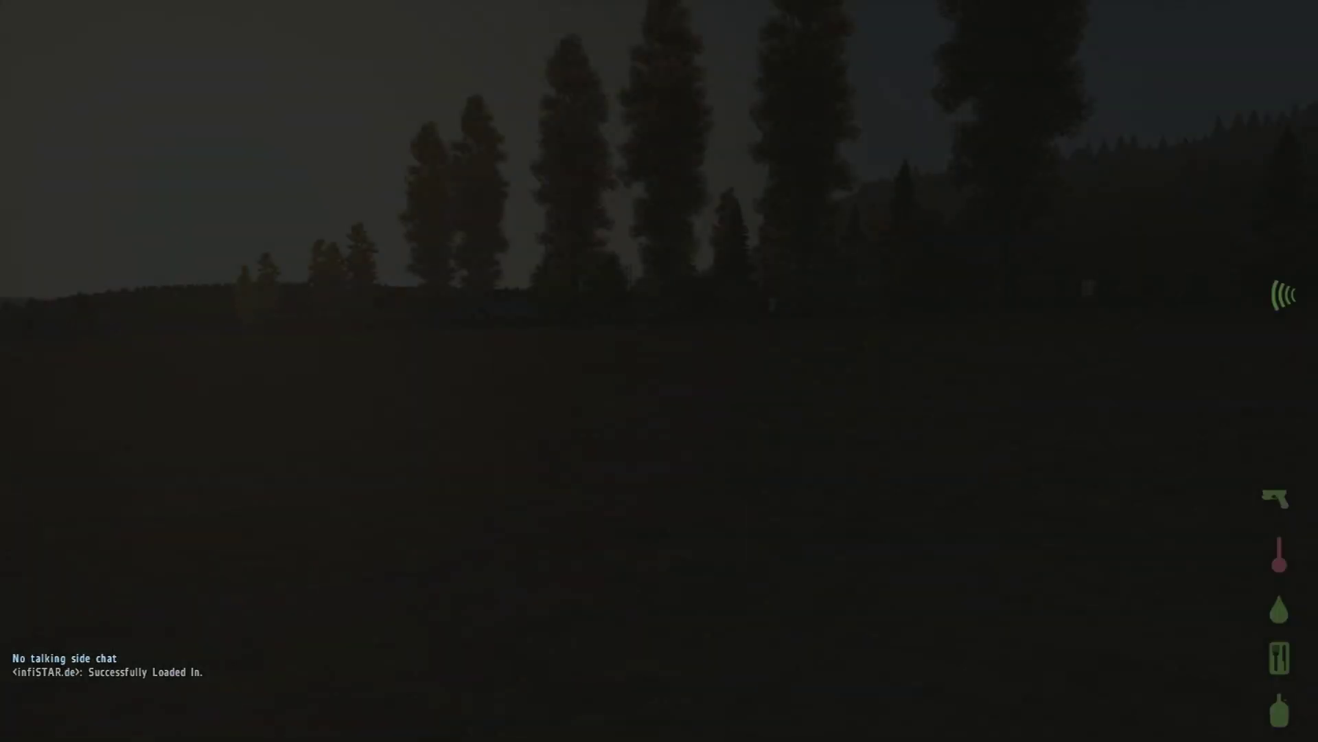
Dismiss the scan dialog, then exit the pause menu so the survivor walks near Zhabinka
left_click(686, 350)
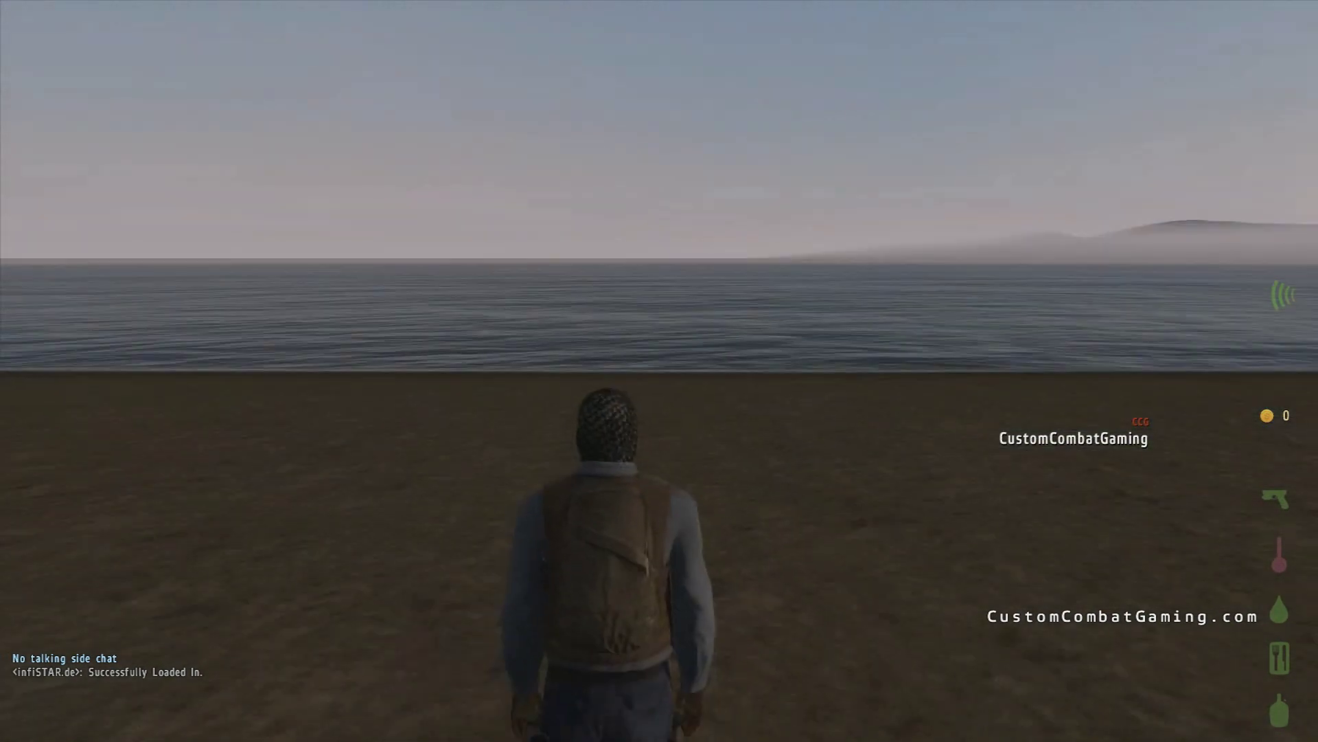
key("Escape")
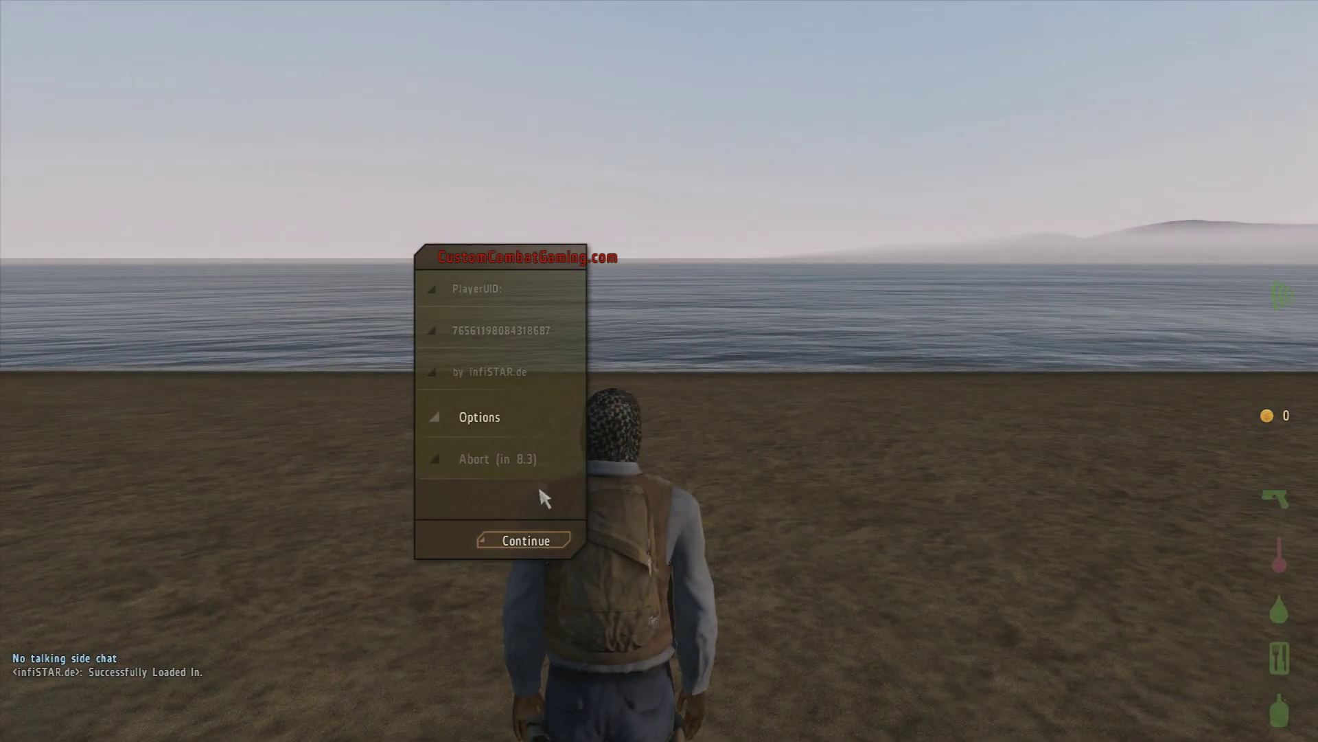
left_click(526, 539)
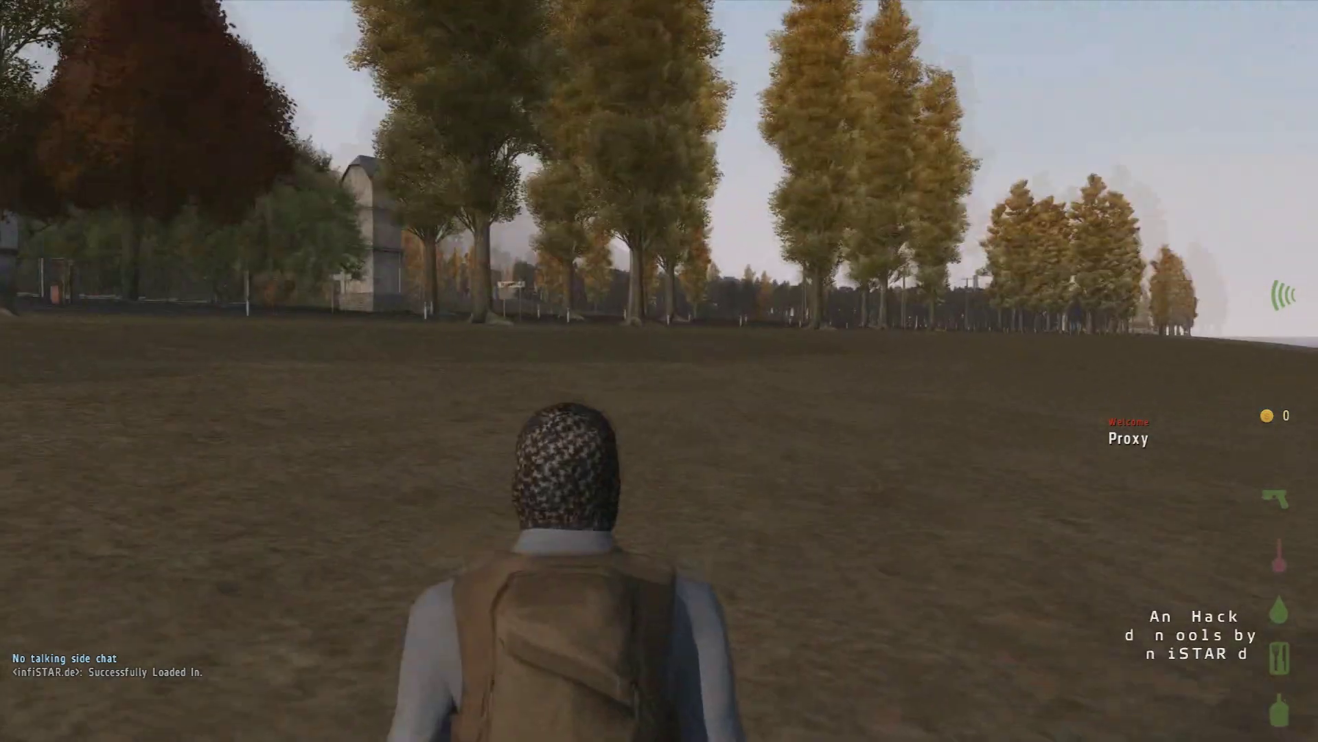